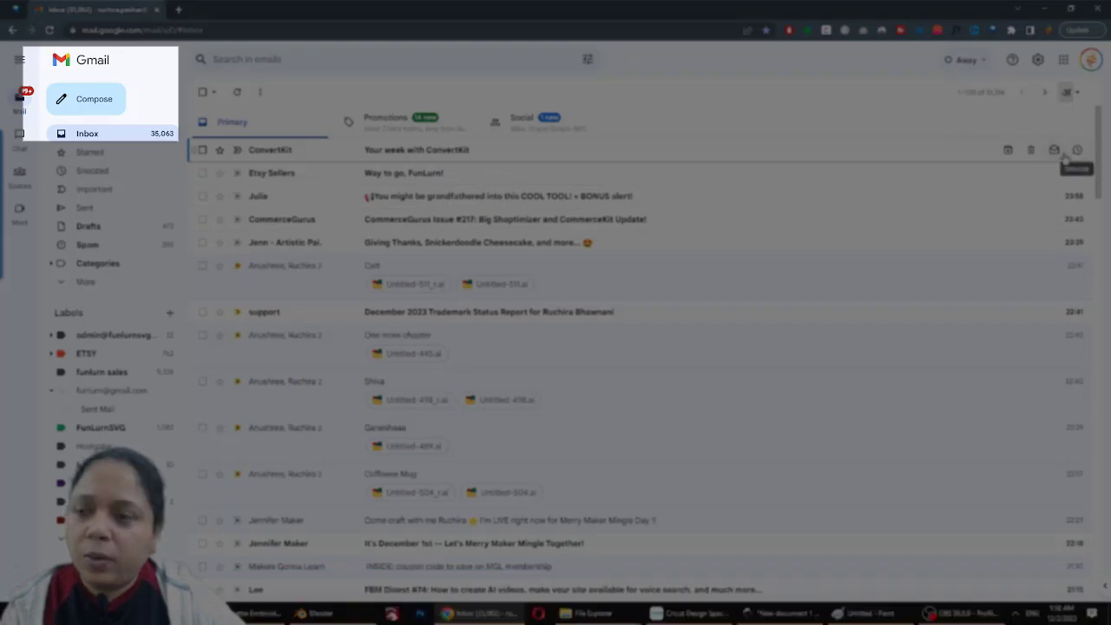
Compose a new email and write नमक, जीरा, काली मिर्च and रायता in its body, each on its own line
{"action": "left_click", "coordinate": [102, 100]}
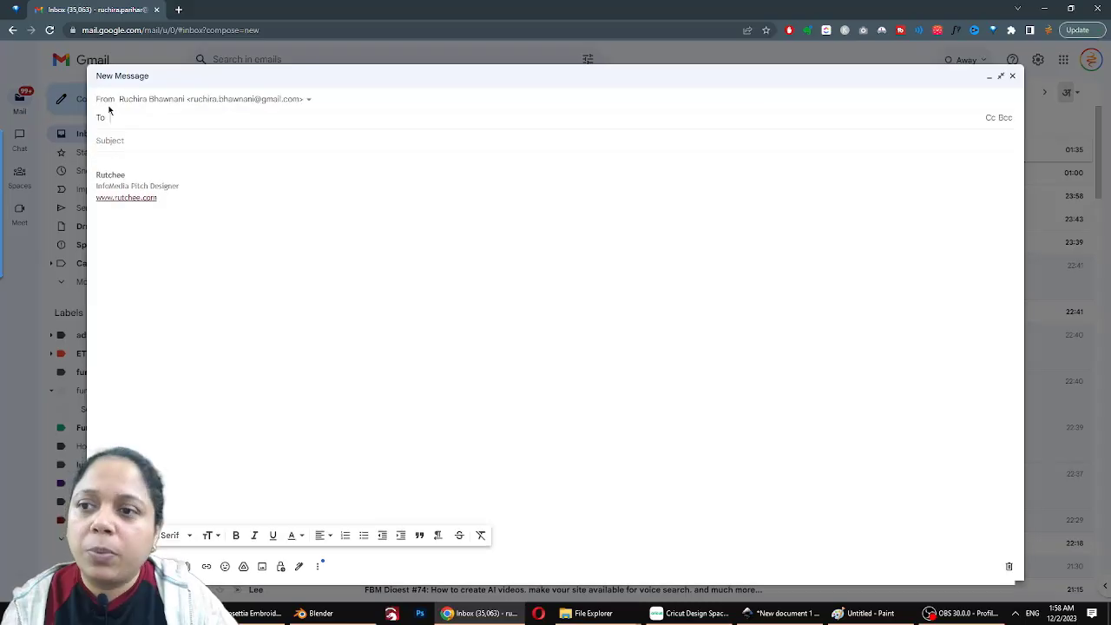
{"action": "type", "text": "namak "}
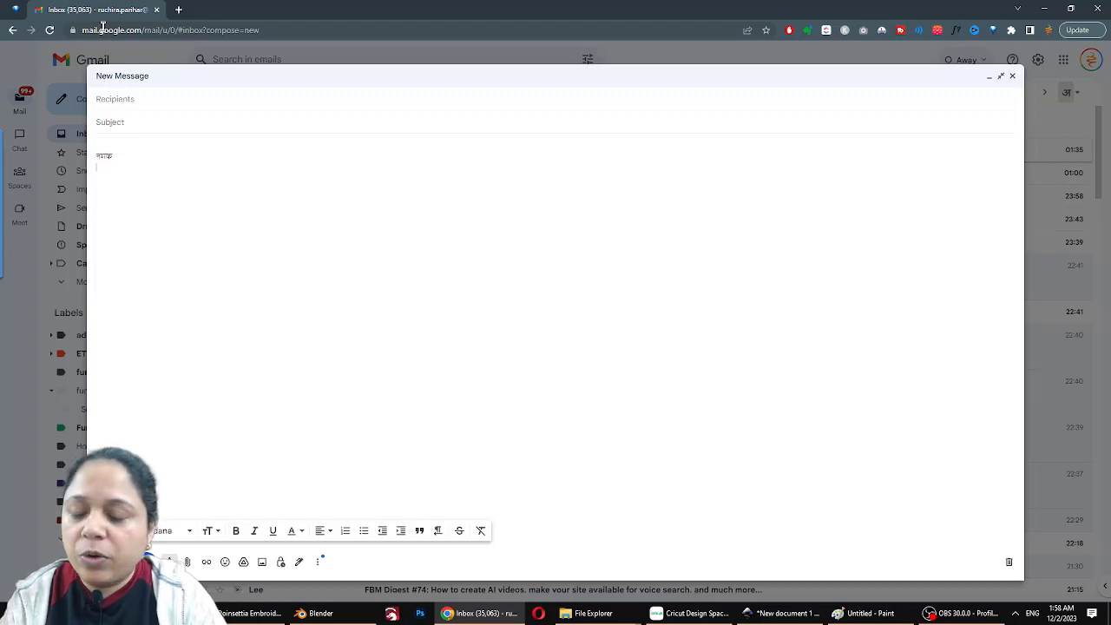
{"action": "type", "text": "jeera"}
{"action": "key", "text": "Return"}
{"action": "type", "text": "kal"}
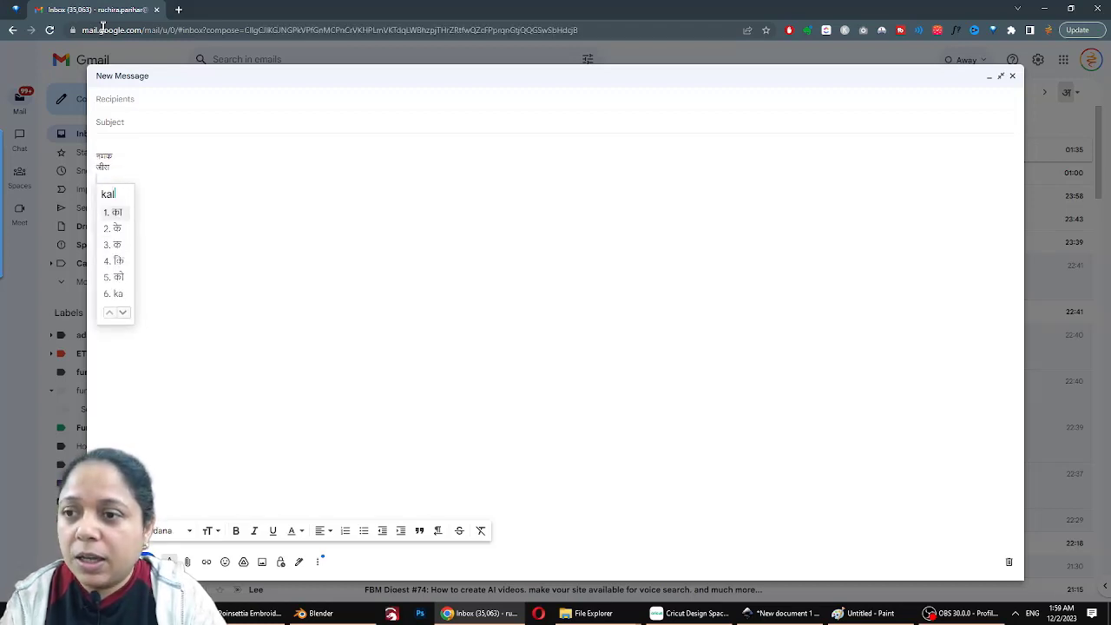
{"action": "type", "text": "i mirch"}
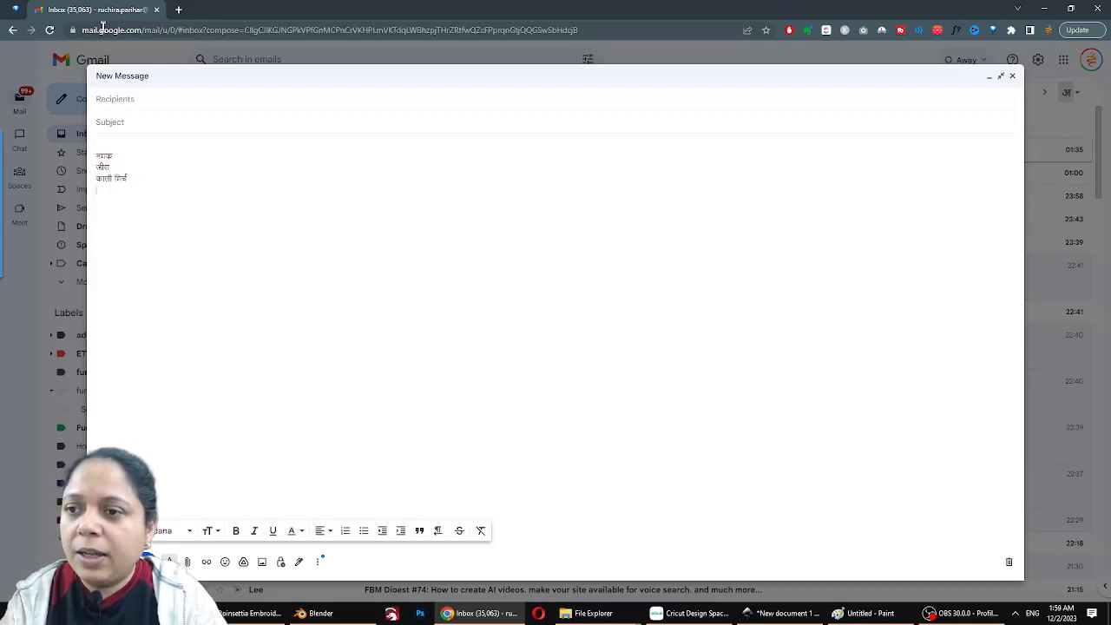
{"action": "key", "text": "Return"}
{"action": "type", "text": "raita"}
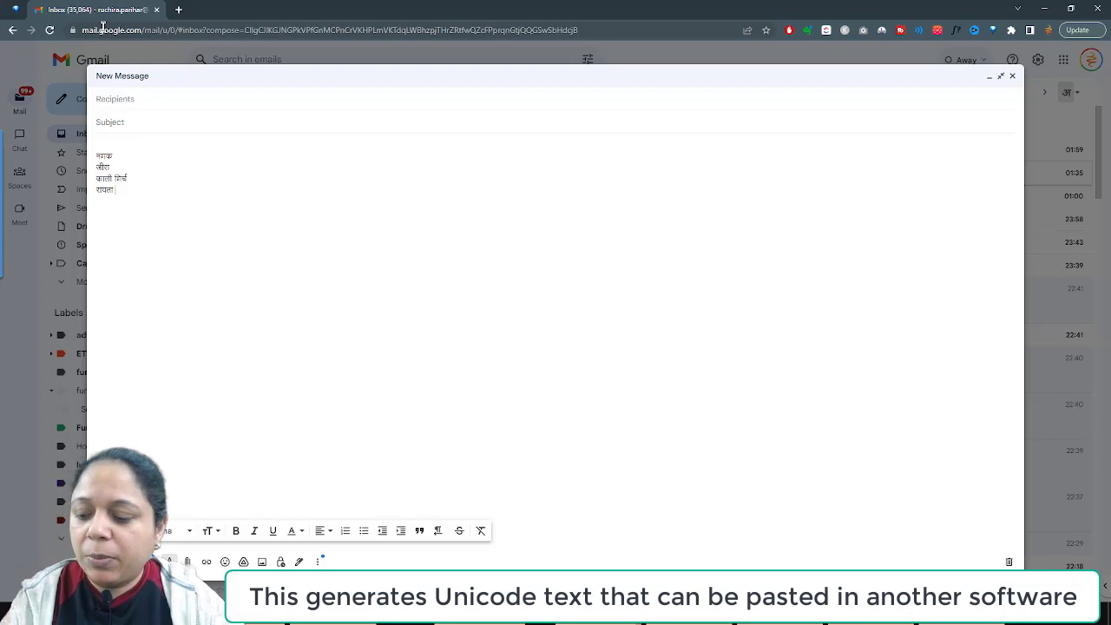
Copy the whole message body and start a new blank project in Cricut Design Space
{"action": "key", "text": "ctrl+a"}
{"action": "key", "text": "ctrl+c"}
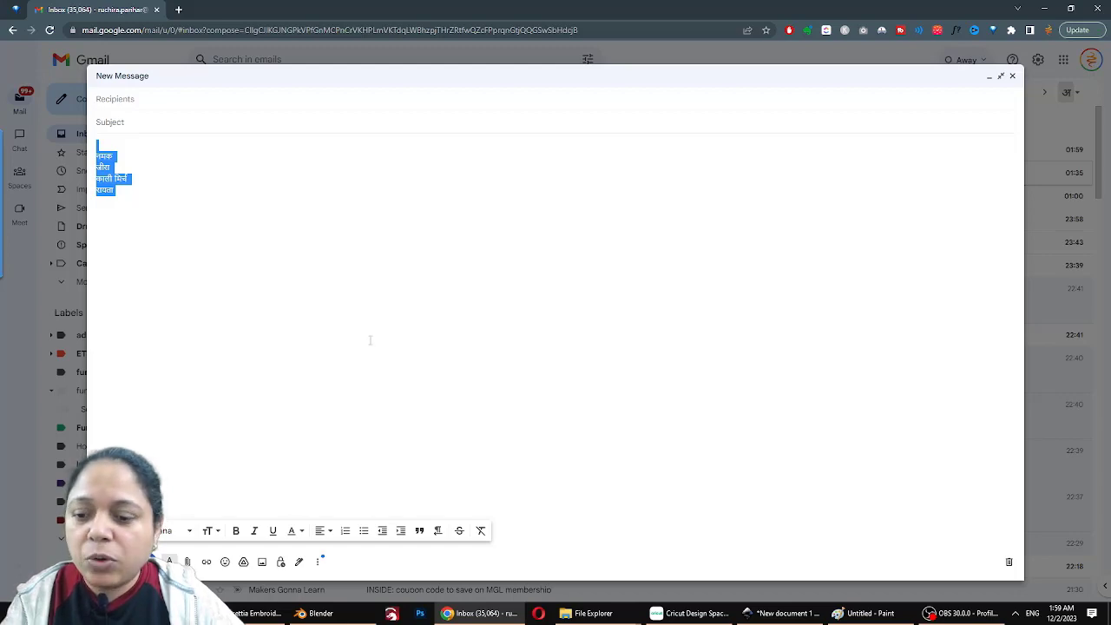
{"action": "left_click", "coordinate": [689, 613]}
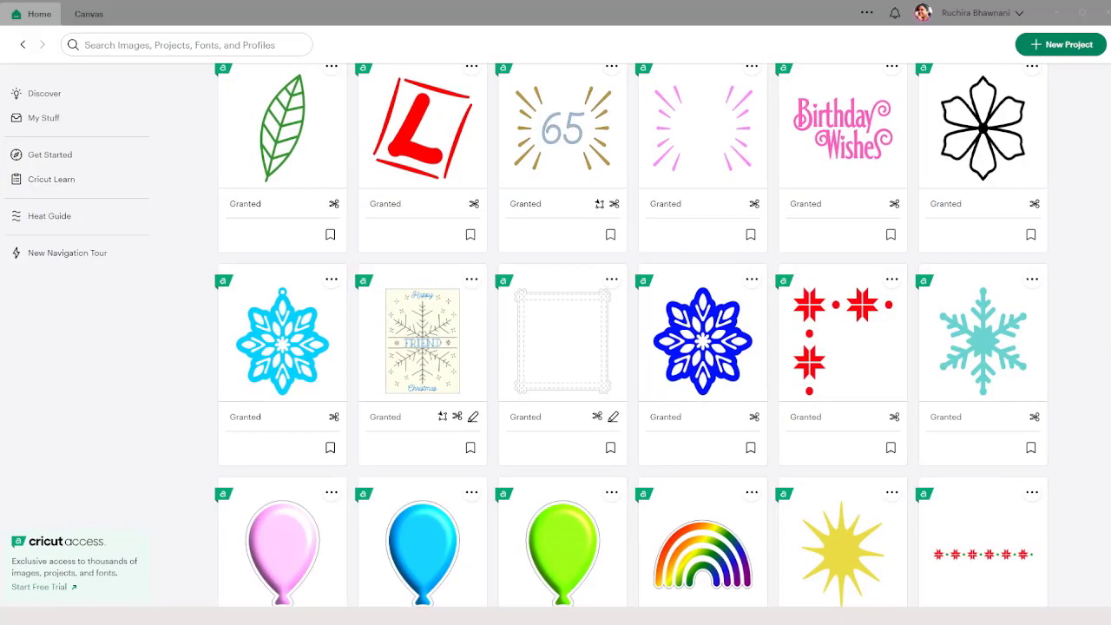
{"action": "left_click", "coordinate": [1061, 45]}
{"action": "left_click", "coordinate": [237, 380]}
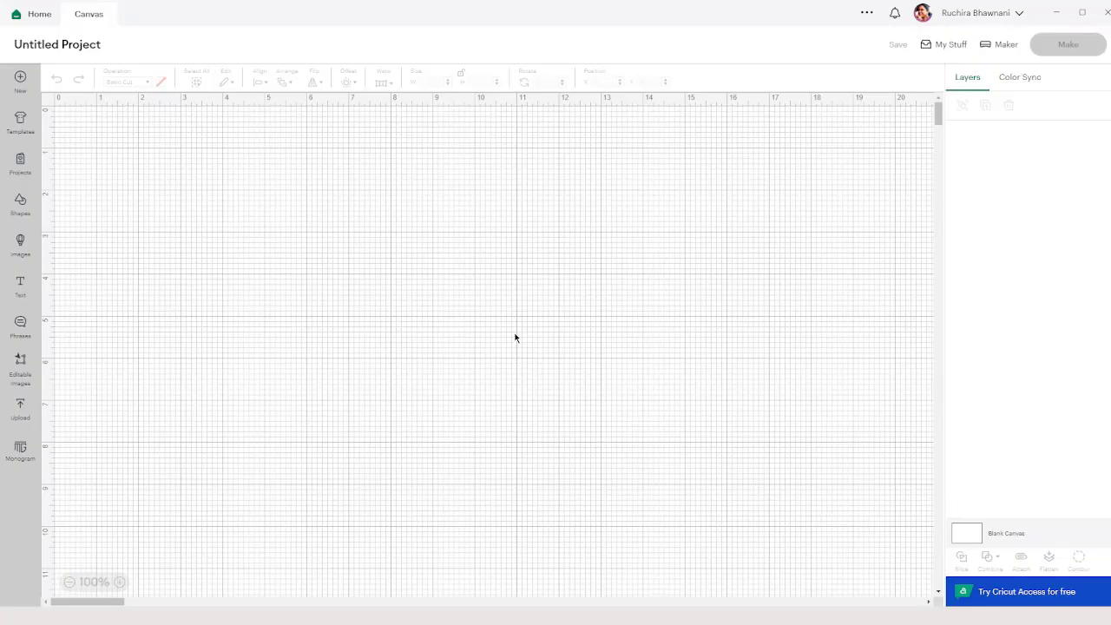
Paste the copied Hindi words into a new text object and move it higher on the canvas
{"action": "left_click", "coordinate": [20, 283]}
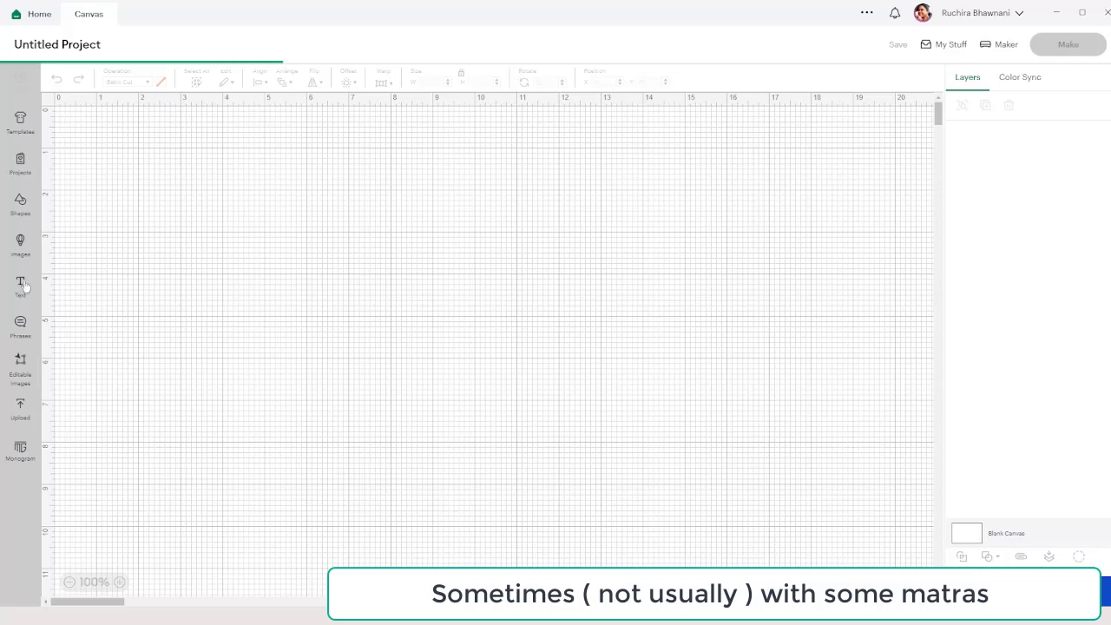
{"action": "key", "text": "ctrl+v"}
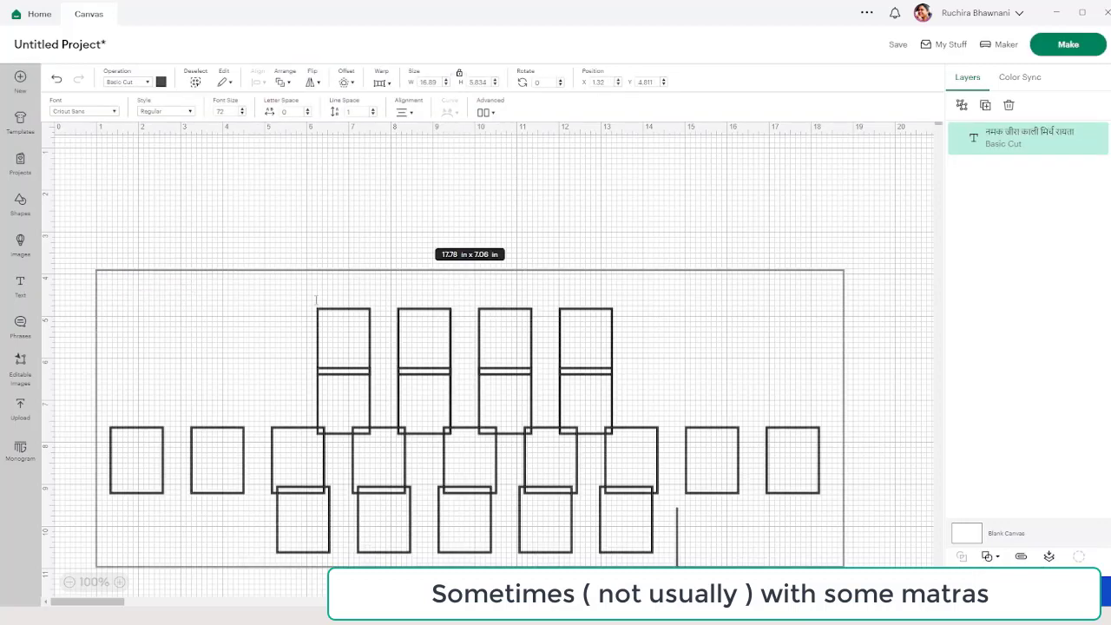
{"action": "left_click", "coordinate": [594, 272]}
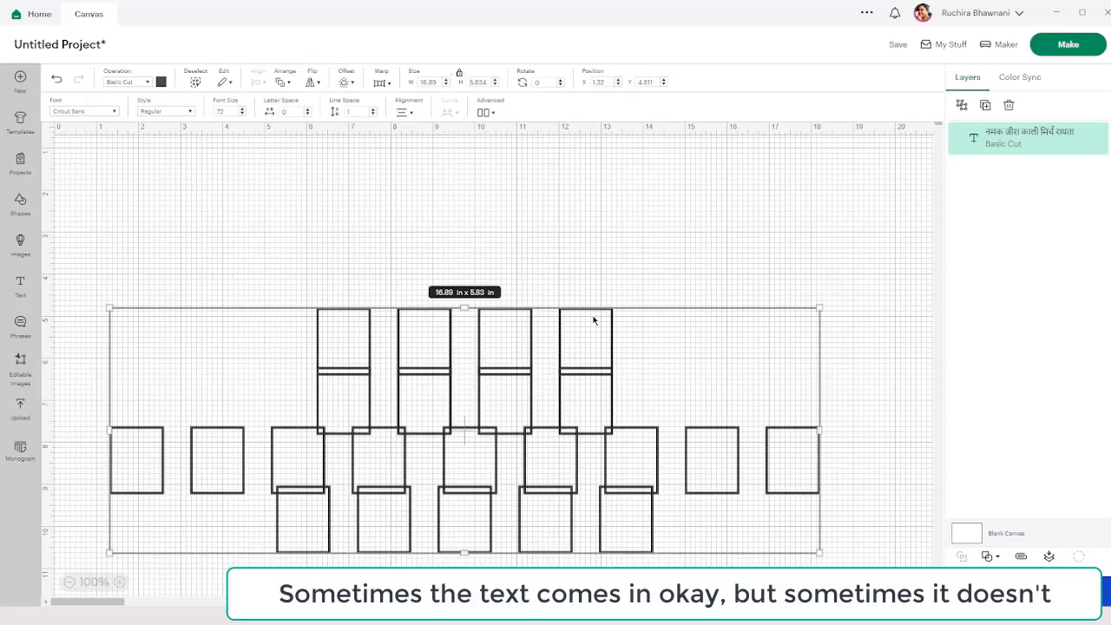
{"action": "left_click_drag", "start_coordinate": [611, 322], "coordinate": [621, 248]}
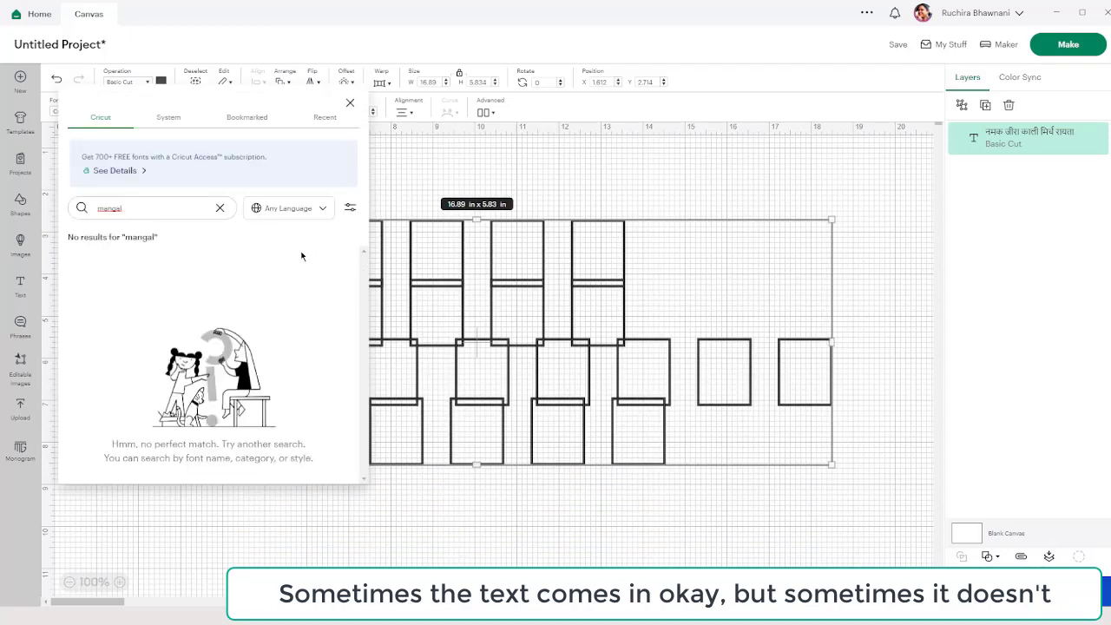
Search the system fonts for "mangal" and apply Mangal to the Hindi text
{"action": "left_click", "coordinate": [177, 119]}
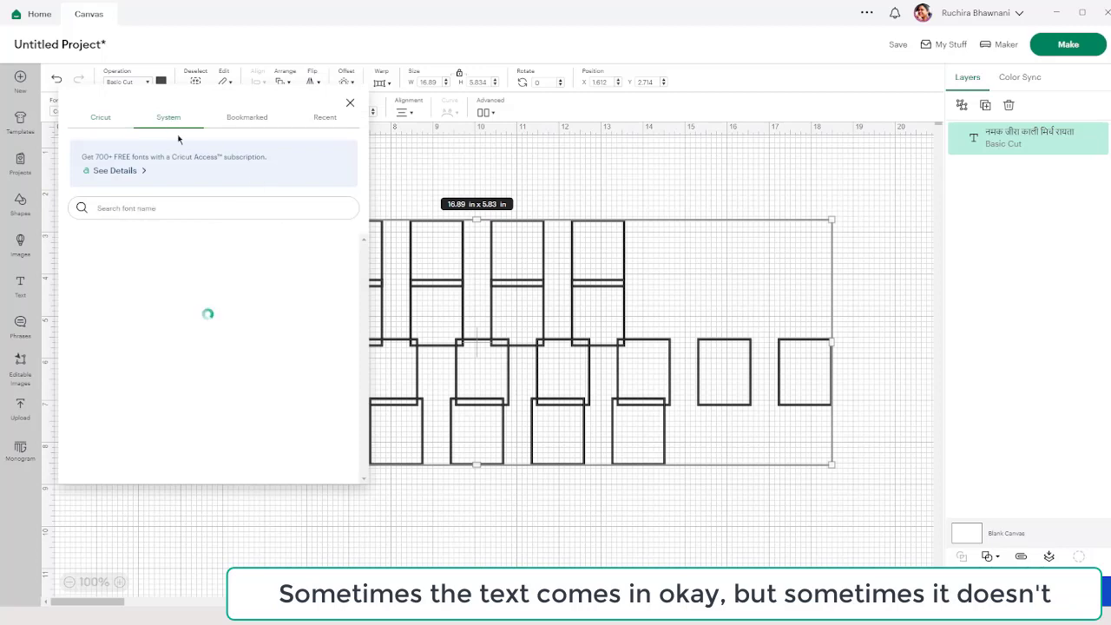
{"action": "type", "text": "mangal"}
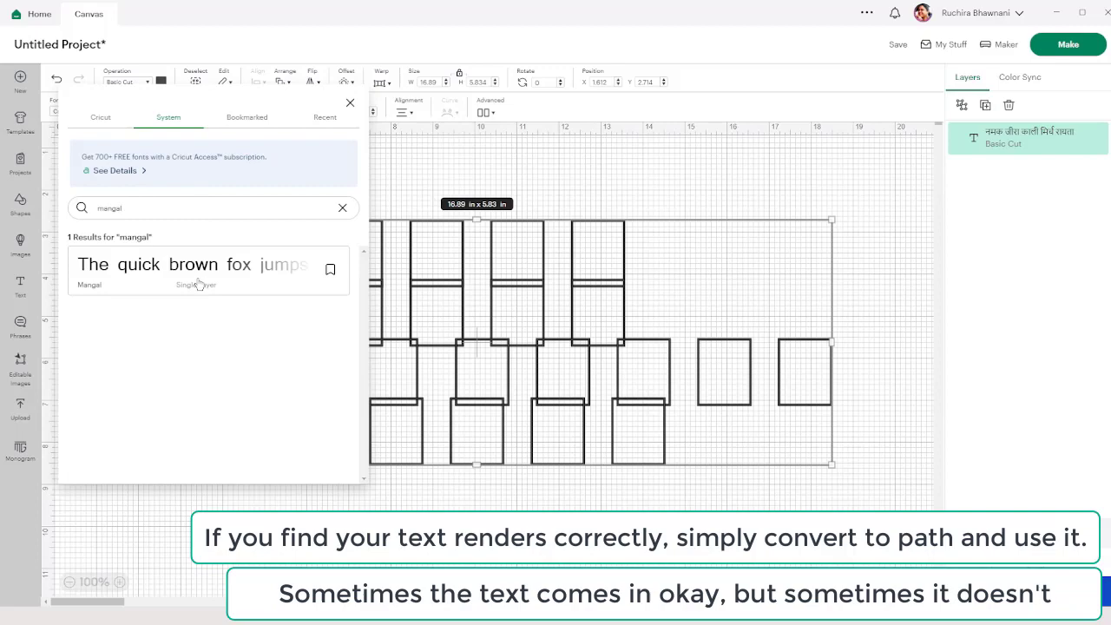
{"action": "left_click", "coordinate": [199, 285]}
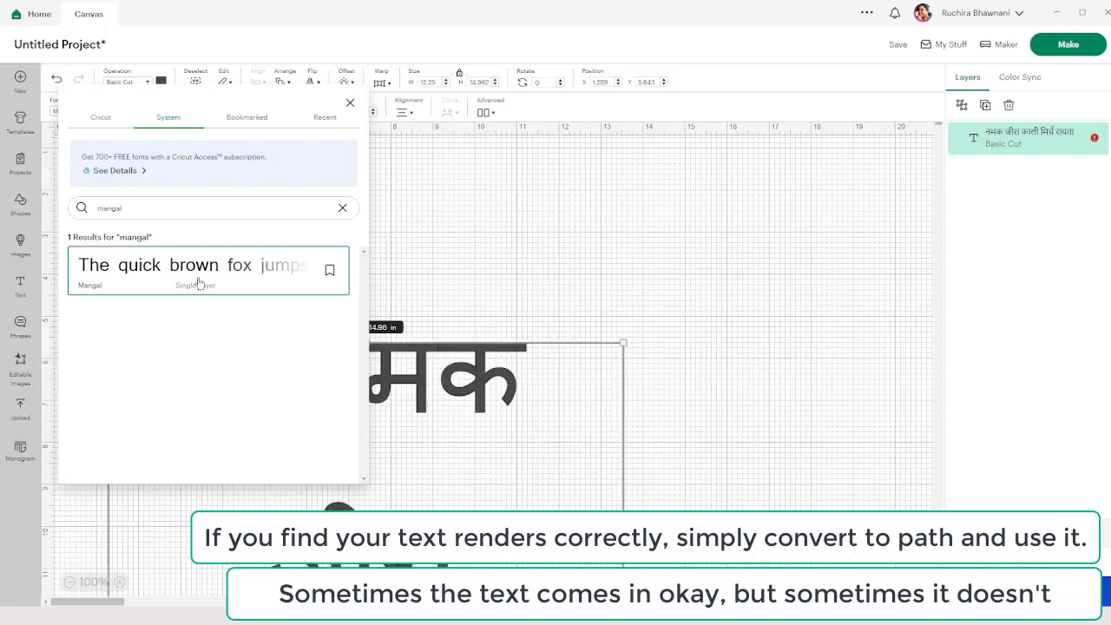
Reposition the Hindi text and scale it to about half its size so all four lines fit on the visible canvas
{"action": "left_click", "coordinate": [521, 284]}
{"action": "left_click_drag", "start_coordinate": [480, 404], "coordinate": [506, 167]}
{"action": "left_click_drag", "start_coordinate": [501, 456], "coordinate": [518, 505]}
{"action": "left_click_drag", "start_coordinate": [480, 361], "coordinate": [399, 322]}
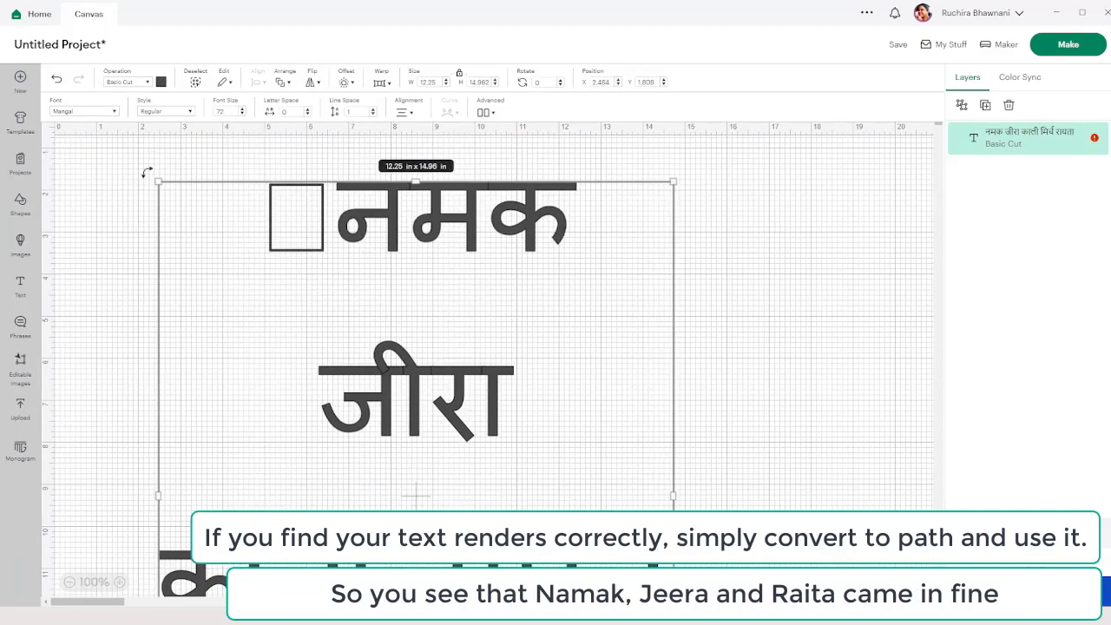
{"action": "left_click_drag", "start_coordinate": [146, 173], "coordinate": [415, 498]}
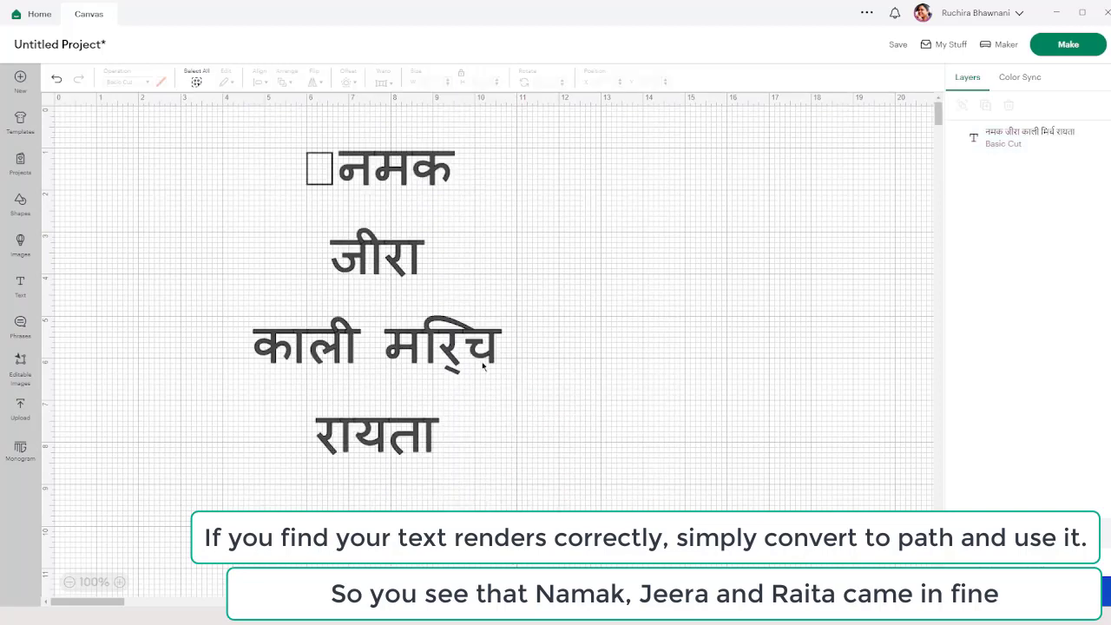
{"action": "left_click", "coordinate": [485, 372]}
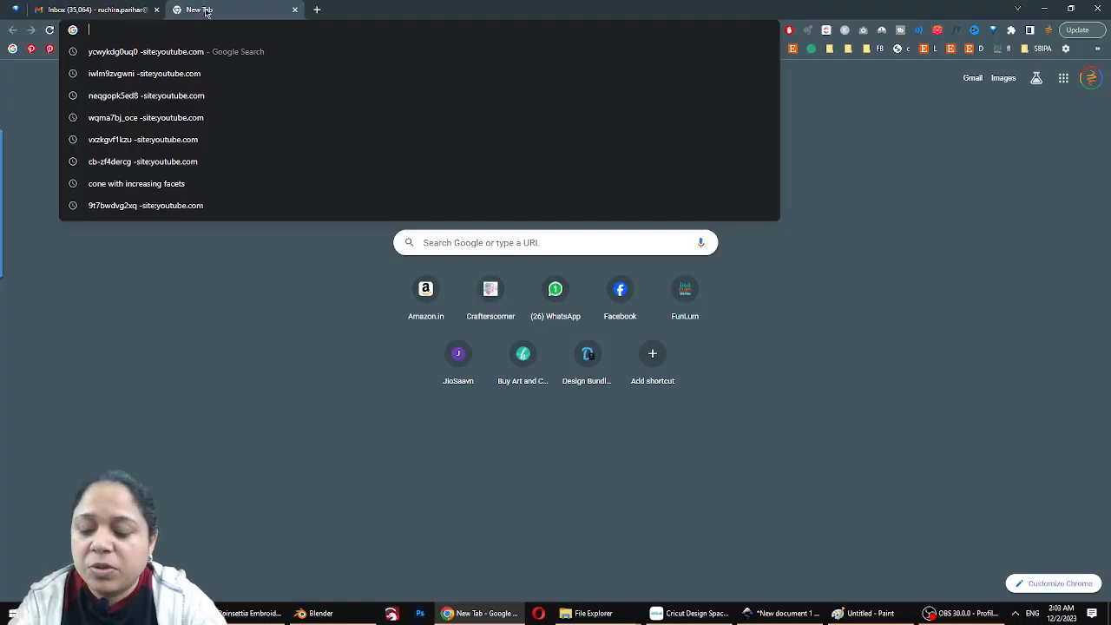
Open fonts.google.com in a new Chrome tab
{"action": "type", "text": "fonts"}
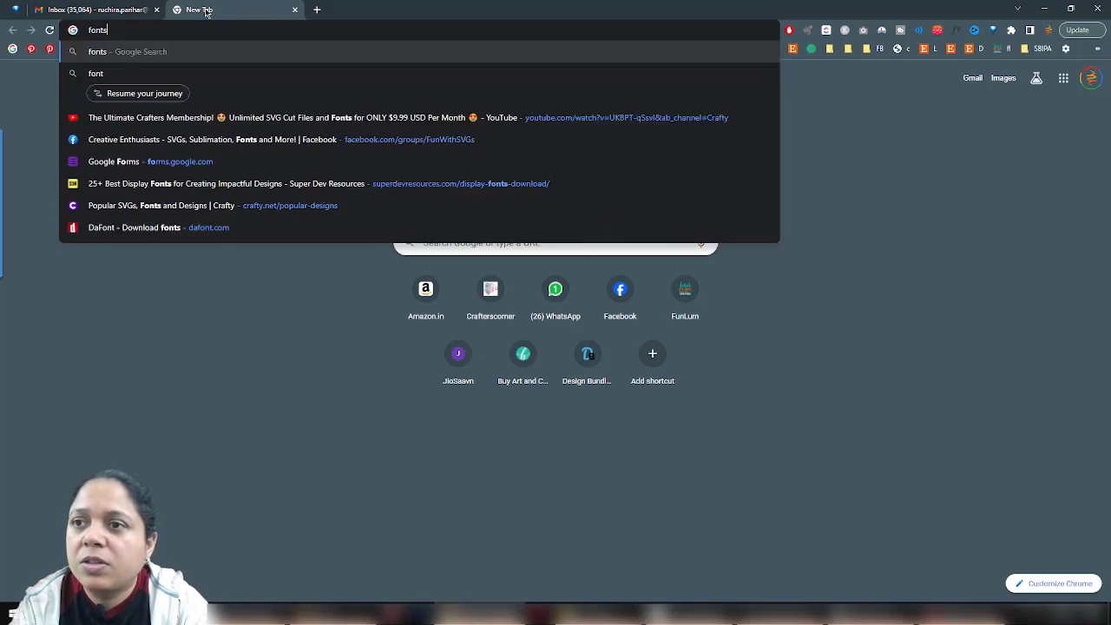
{"action": "type", "text": ".google.com"}
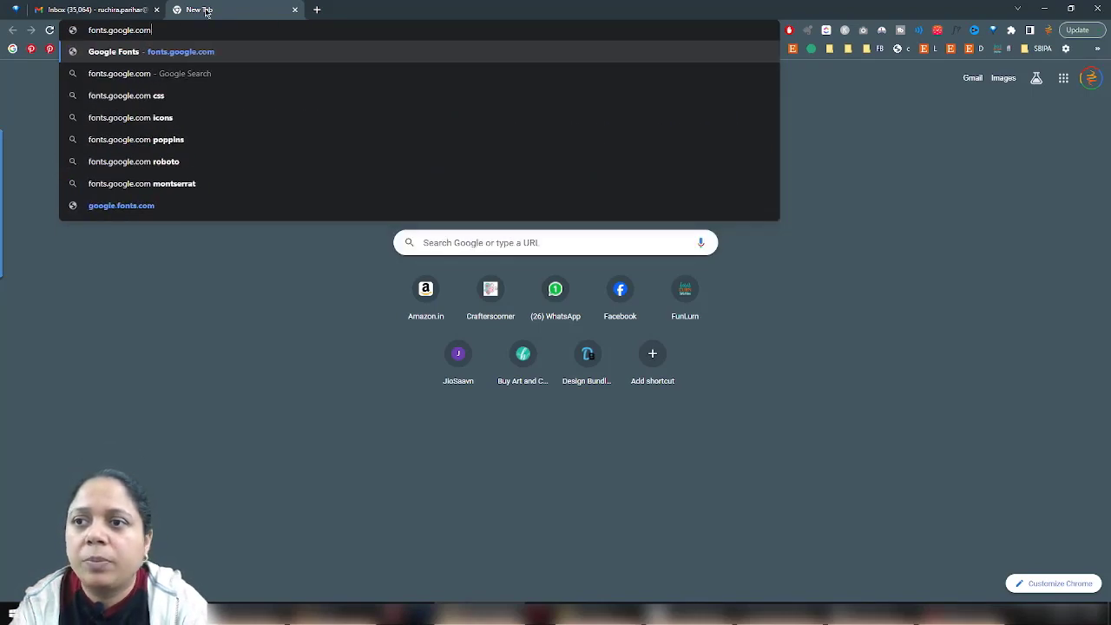
{"action": "key", "text": "Return"}
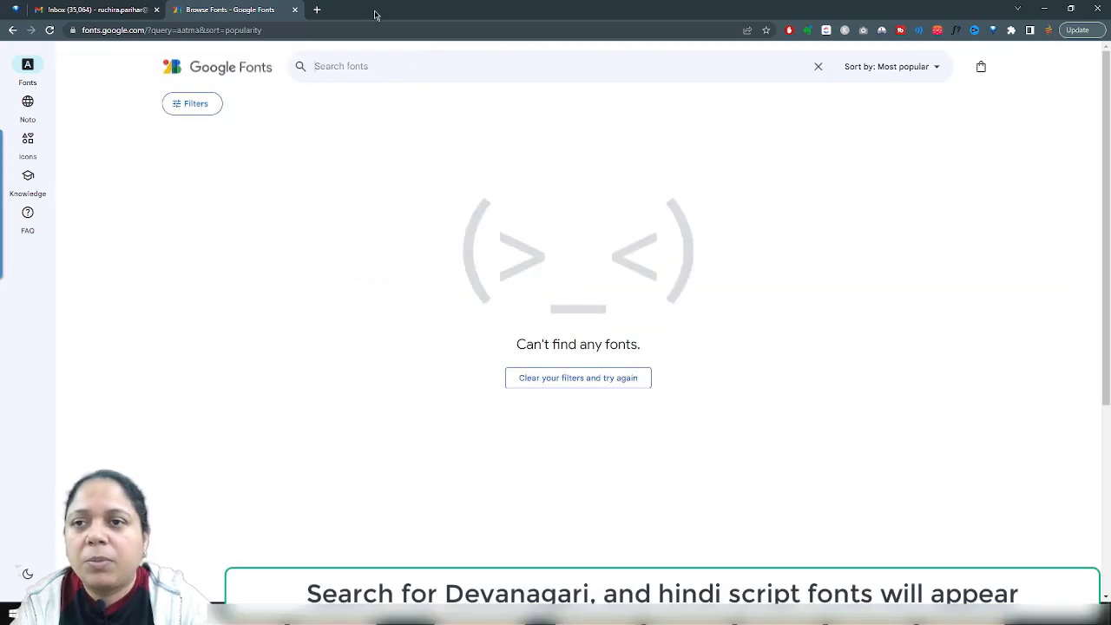
Search the font library for "anek" and look through the listed families for the Devanagari version
{"action": "type", "text": "an"}
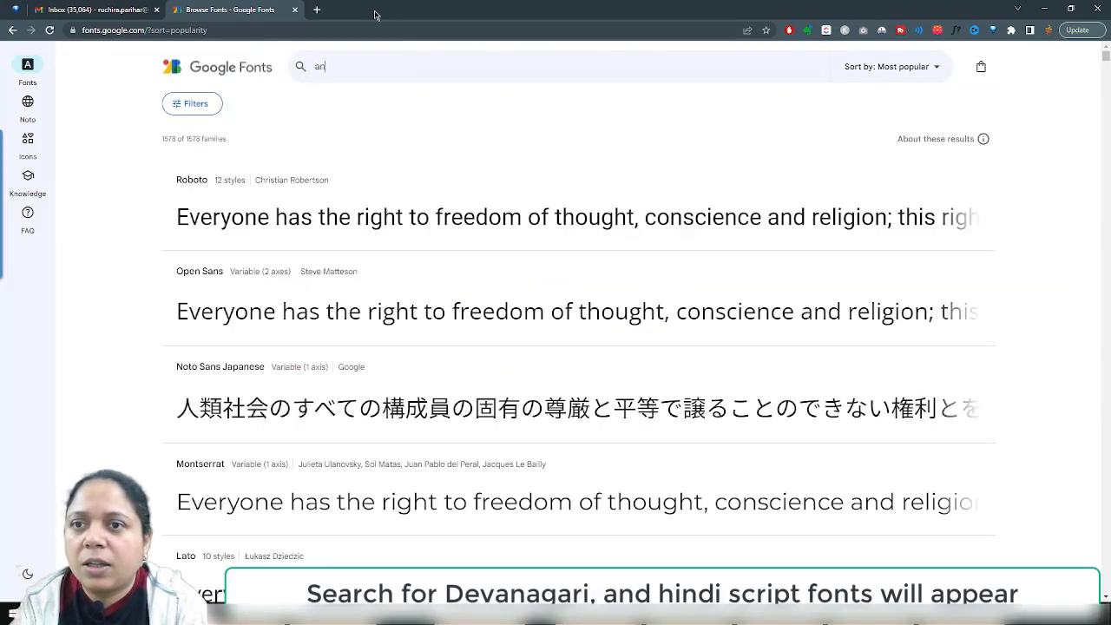
{"action": "type", "text": "ek"}
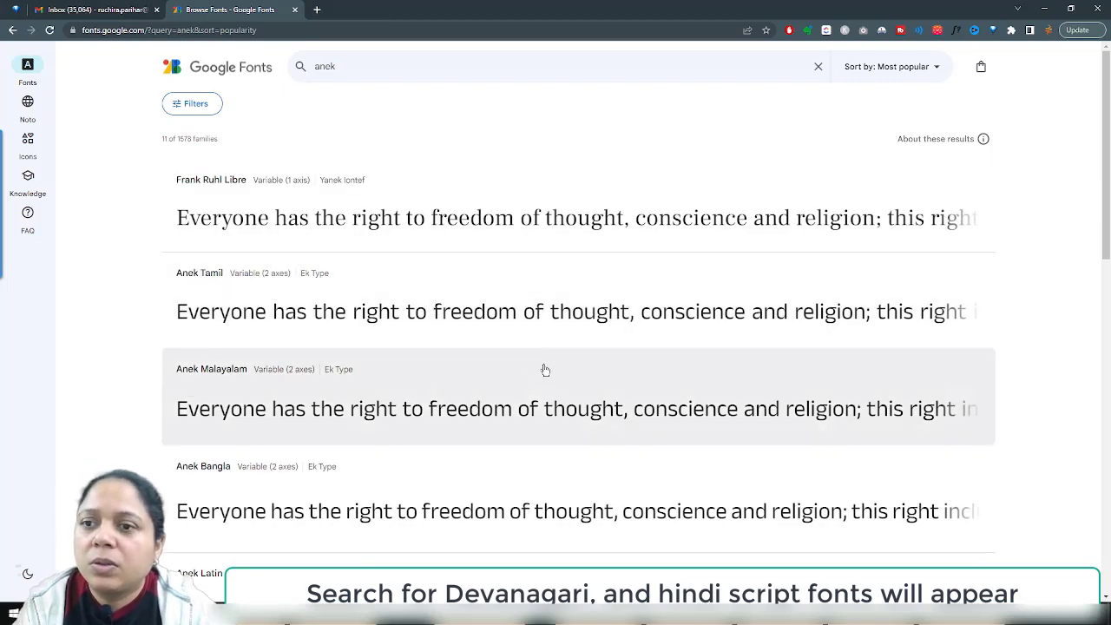
{"action": "scroll", "coordinate": [545, 370], "scroll_direction": "down", "scroll_amount": 4}
{"action": "scroll", "coordinate": [548, 371], "scroll_direction": "down", "scroll_amount": 5}
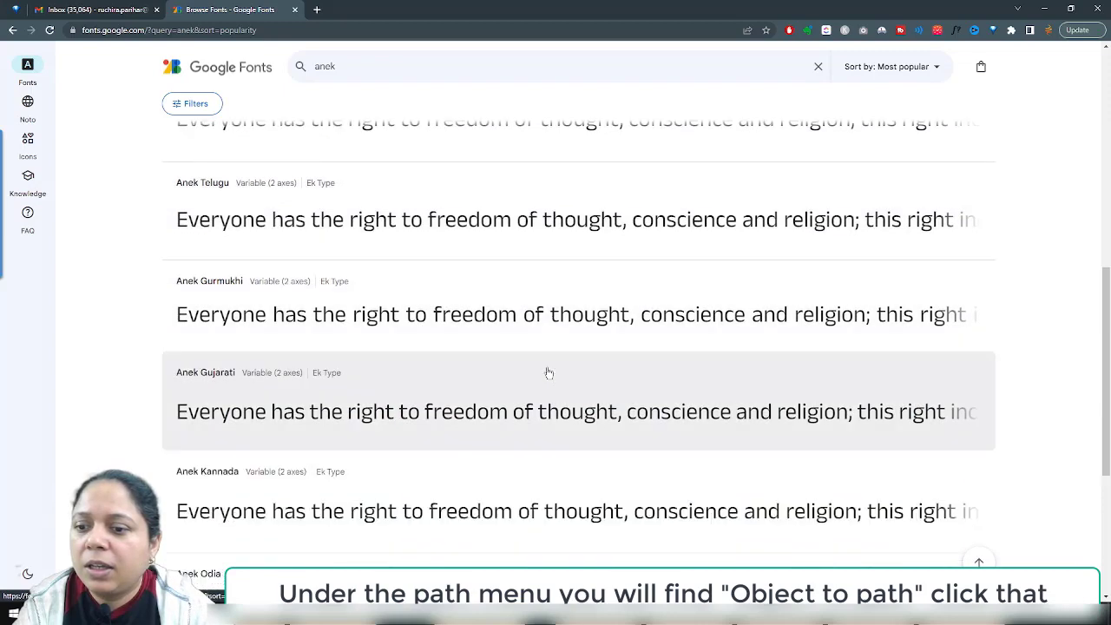
{"action": "scroll", "coordinate": [549, 373], "scroll_direction": "down", "scroll_amount": 1}
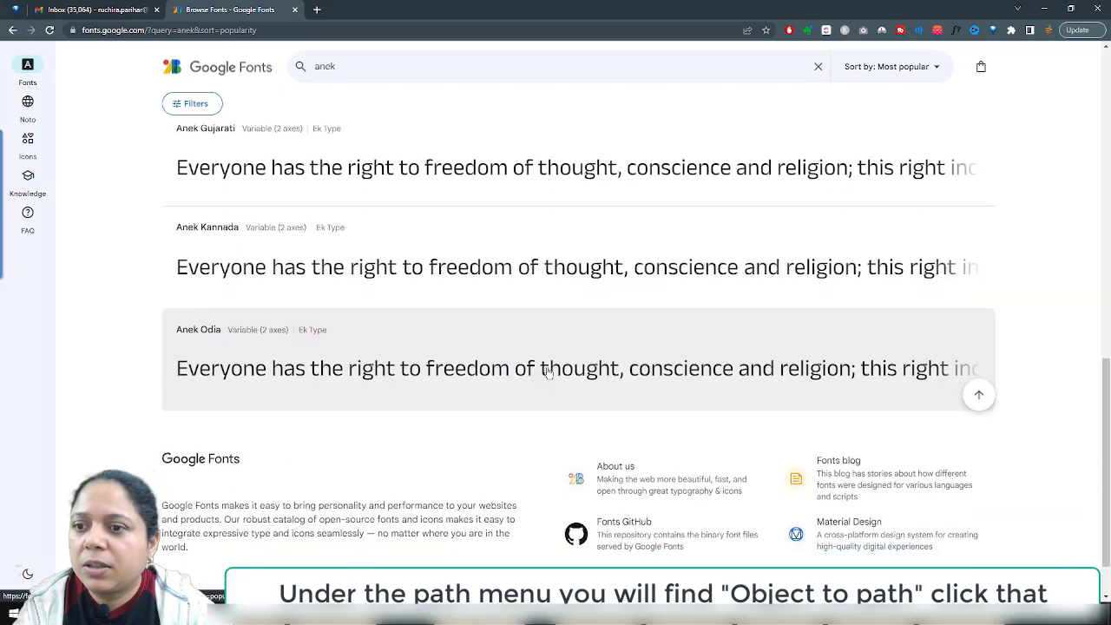
{"action": "scroll", "coordinate": [549, 374], "scroll_direction": "up", "scroll_amount": 2}
{"action": "scroll", "coordinate": [549, 374], "scroll_direction": "up", "scroll_amount": 3}
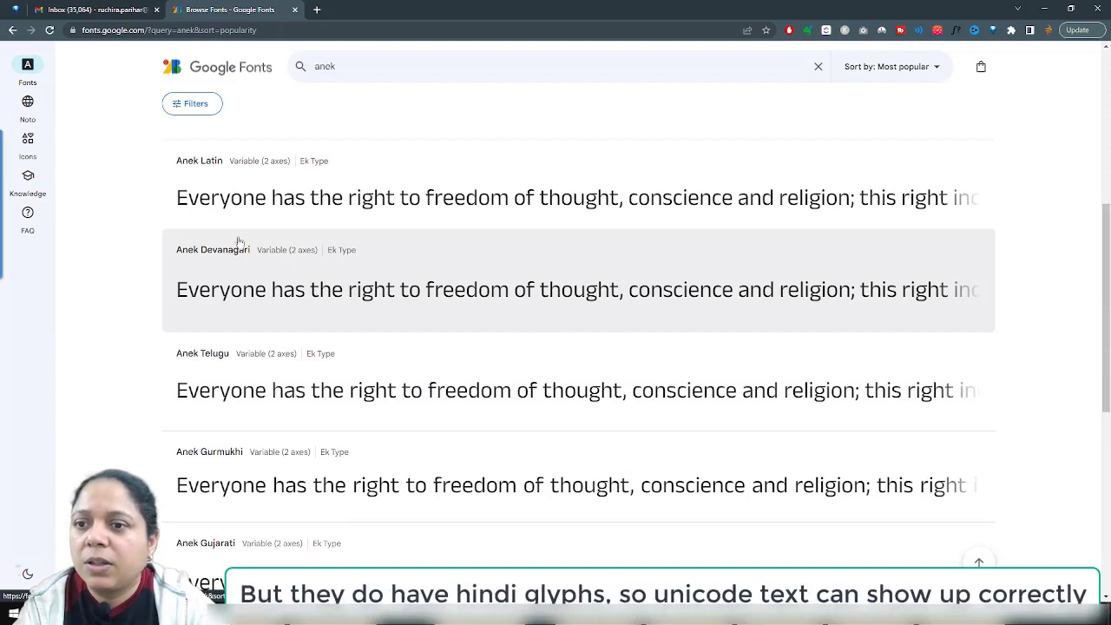
Search the fonts for "devanagari" and examine the samples of the matching font families
{"action": "left_click_drag", "start_coordinate": [339, 67], "coordinate": [287, 14]}
{"action": "type", "text": "devan"}
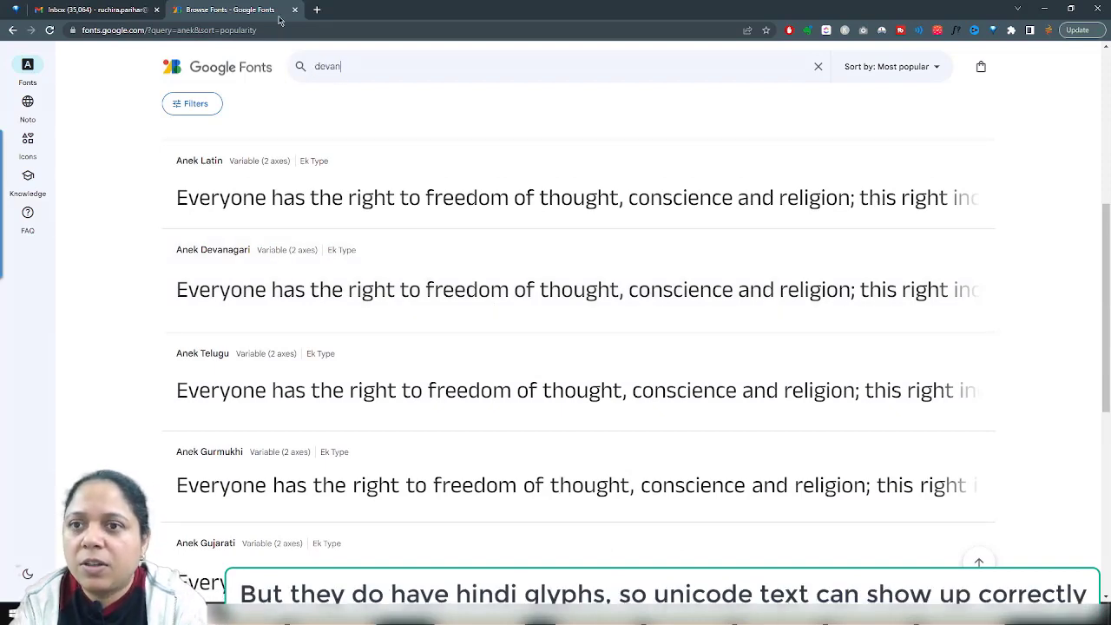
{"action": "type", "text": "ag"}
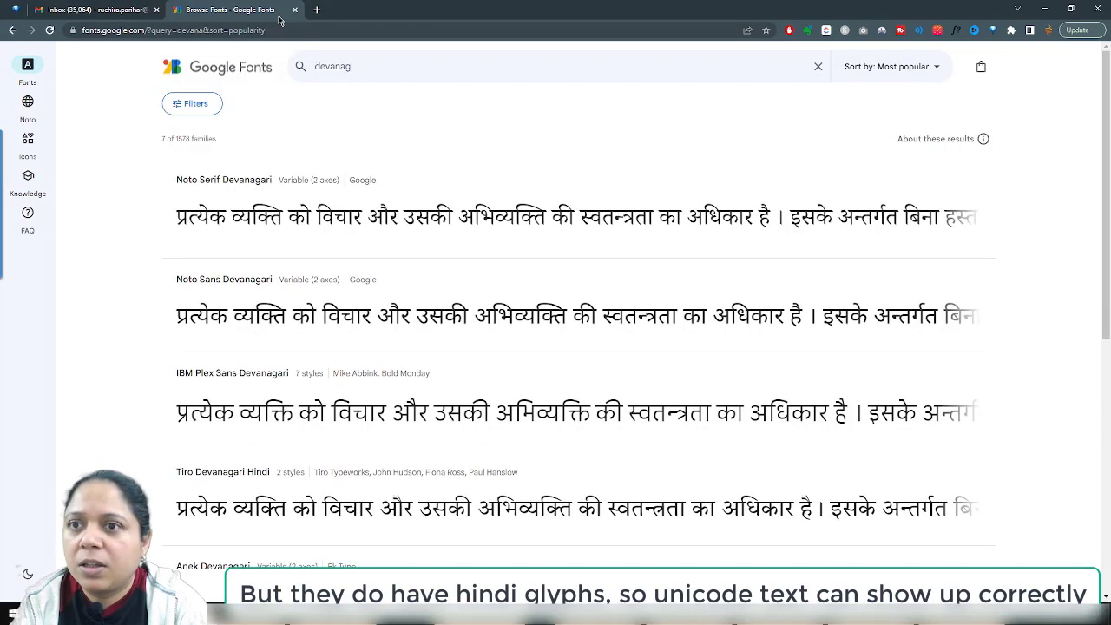
{"action": "type", "text": "ari"}
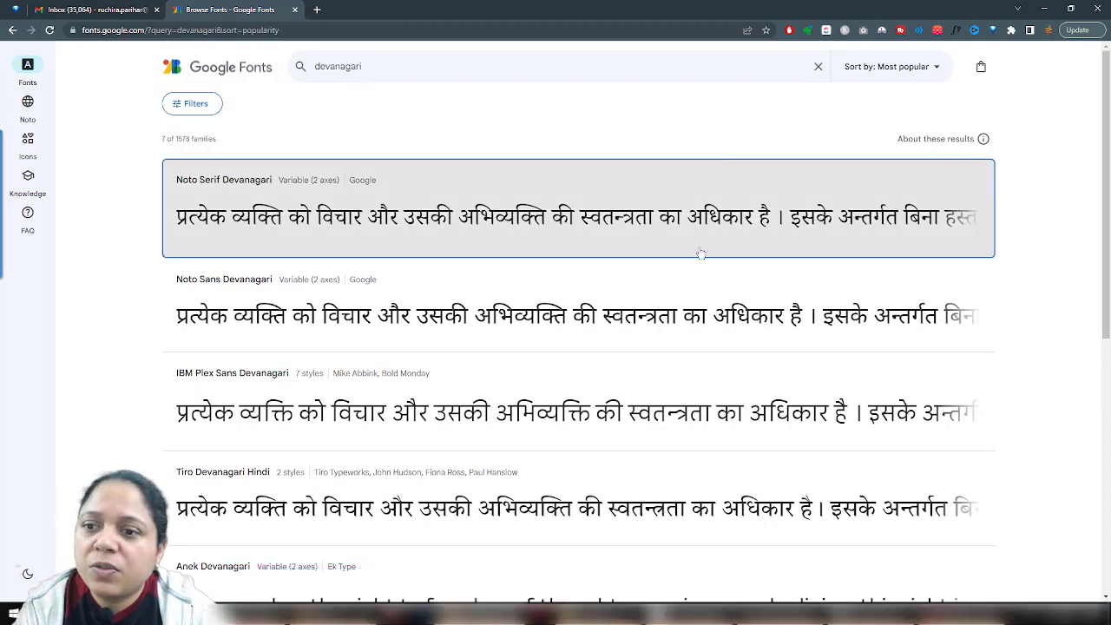
{"action": "scroll", "coordinate": [672, 399], "scroll_direction": "down", "scroll_amount": 3}
{"action": "scroll", "coordinate": [672, 399], "scroll_direction": "down", "scroll_amount": 2}
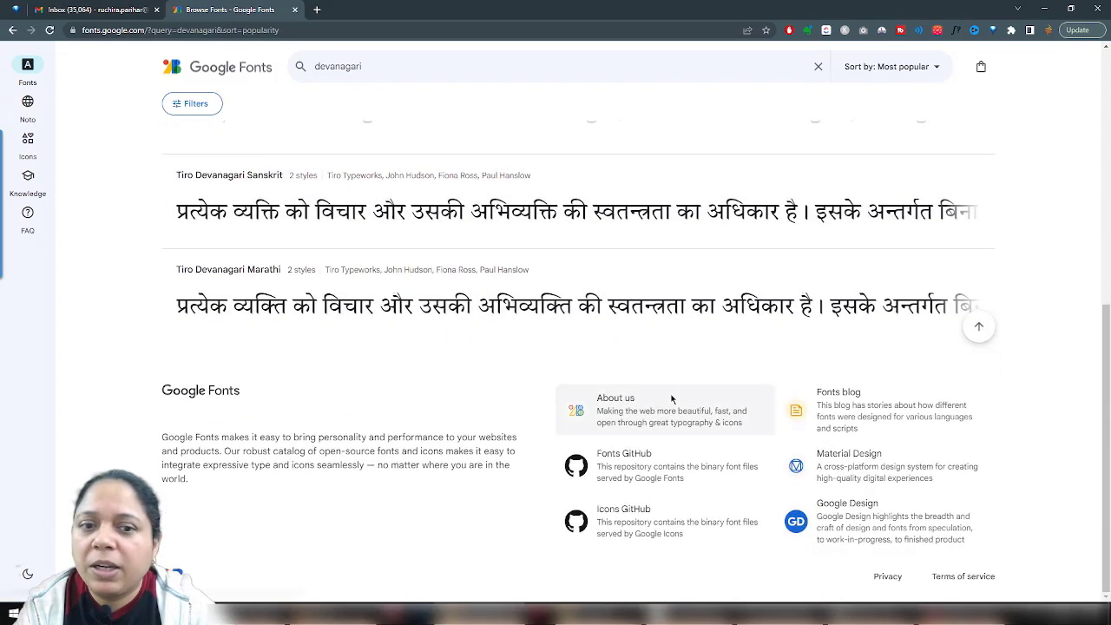
{"action": "scroll", "coordinate": [672, 399], "scroll_direction": "up", "scroll_amount": 5}
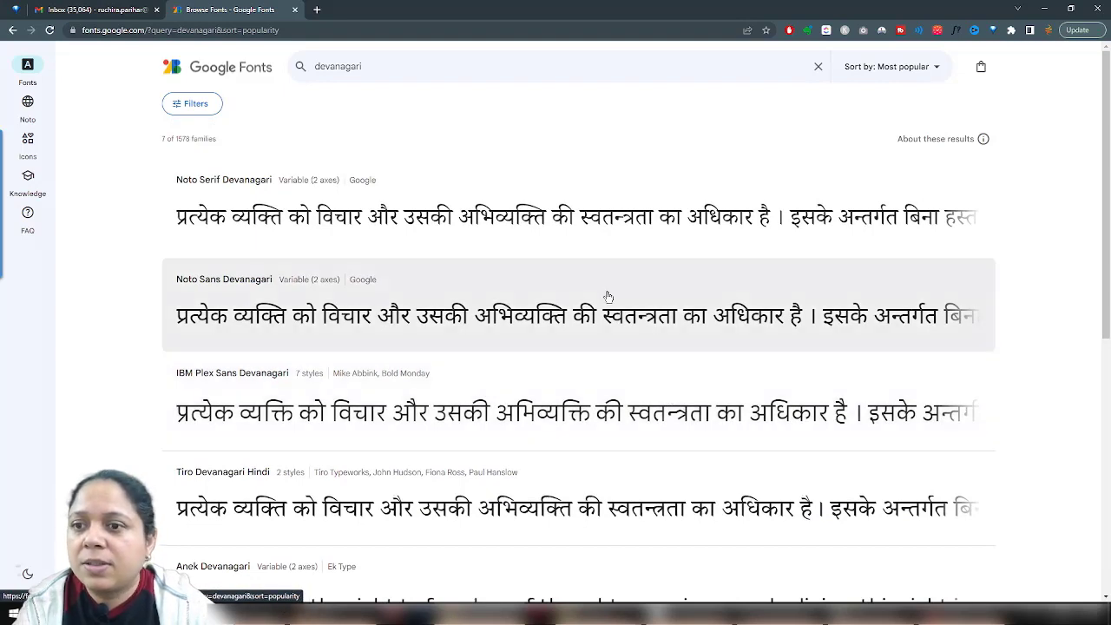
{"action": "scroll", "coordinate": [572, 297], "scroll_direction": "down", "scroll_amount": 3}
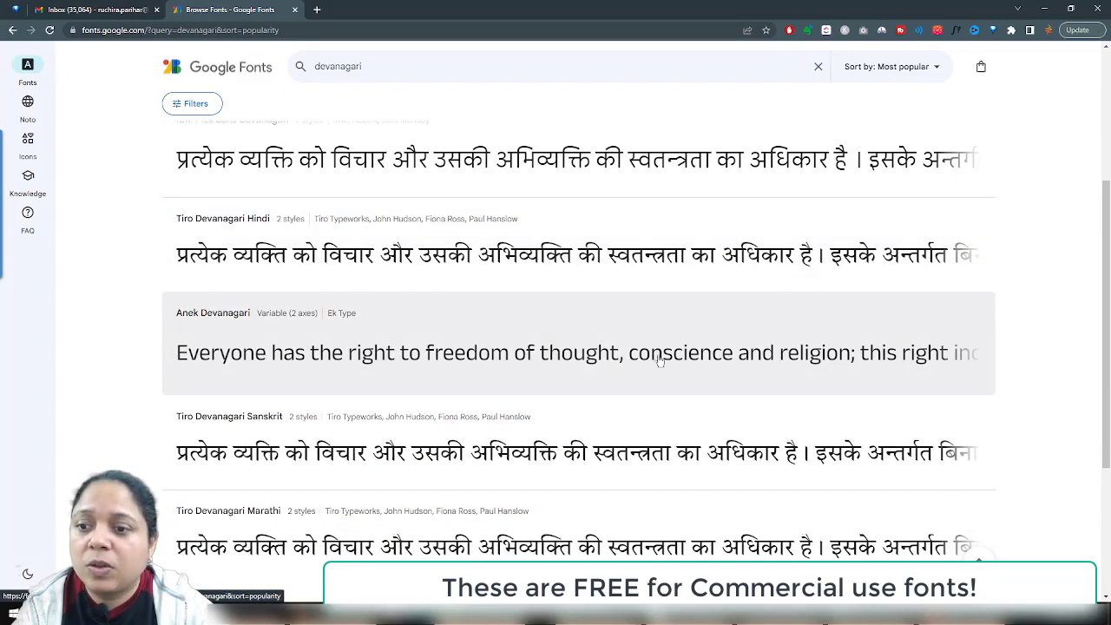
{"action": "scroll", "coordinate": [658, 367], "scroll_direction": "down", "scroll_amount": 2}
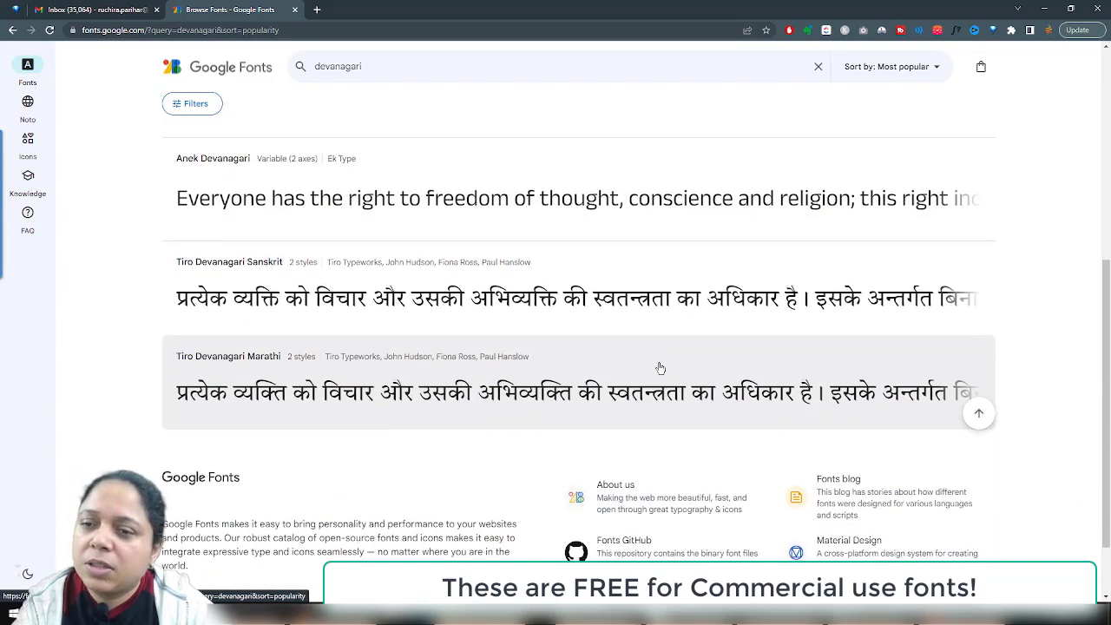
{"action": "scroll", "coordinate": [660, 368], "scroll_direction": "up", "scroll_amount": 2}
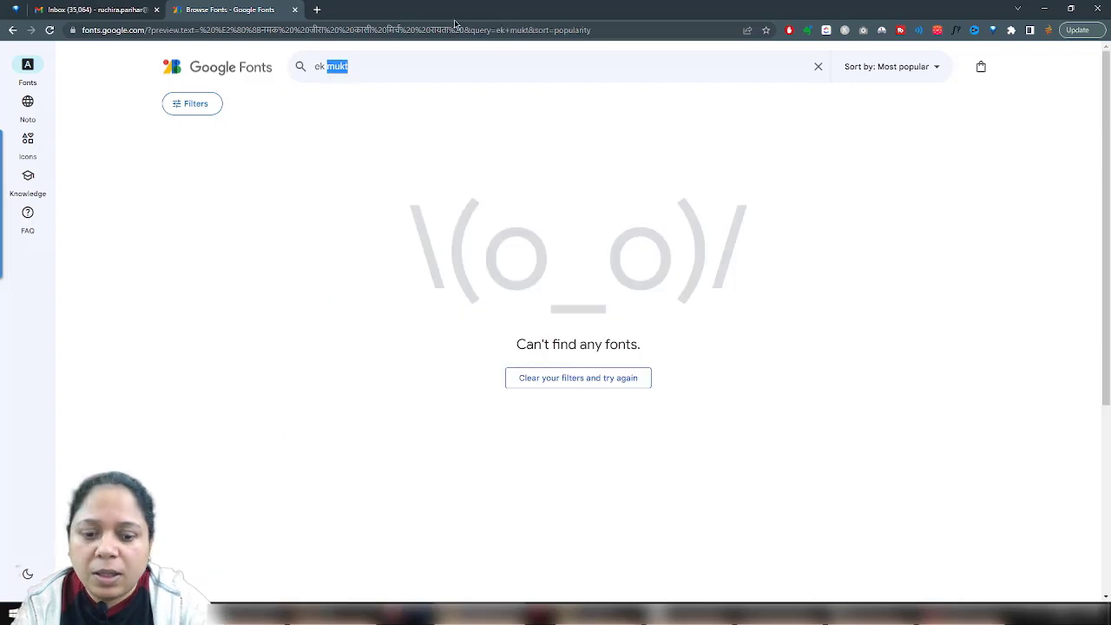
Shorten the font search to "ek" to compare how different families render the Hindi preview text
{"action": "key", "text": "BackSpace"}
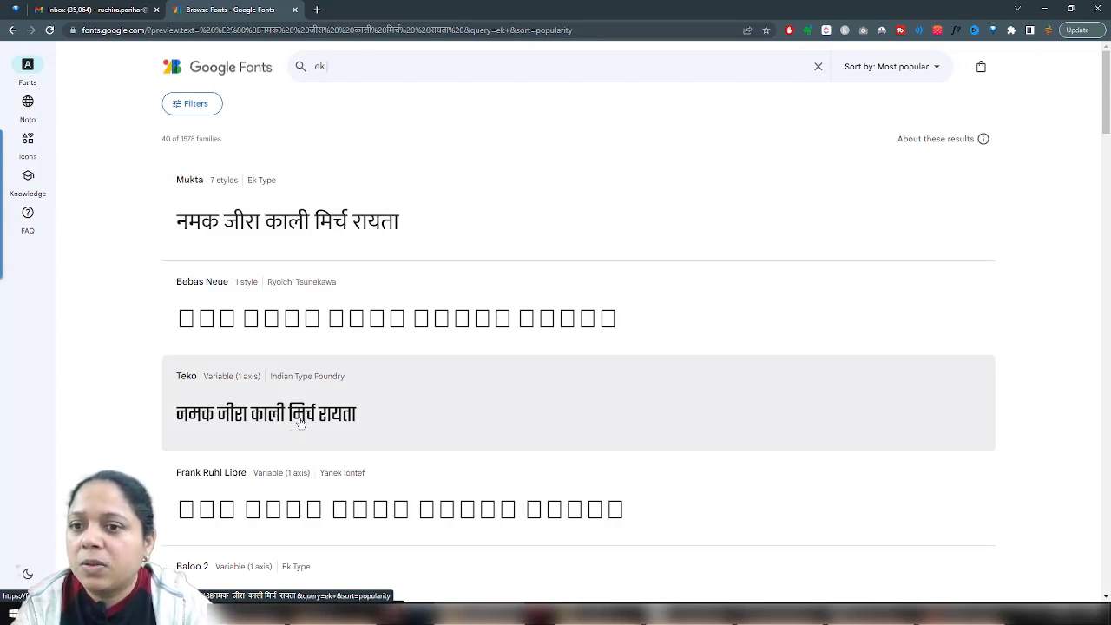
Download the Mukta font family and install its ExtraLight font from the downloaded zip
{"action": "left_click", "coordinate": [354, 227]}
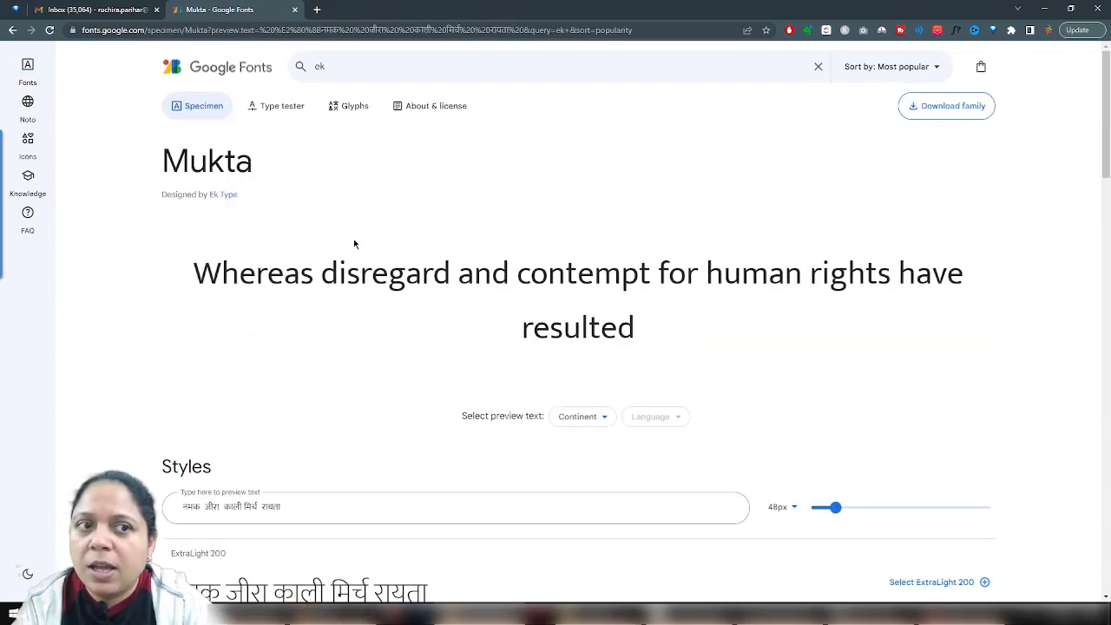
{"action": "left_click", "coordinate": [952, 115]}
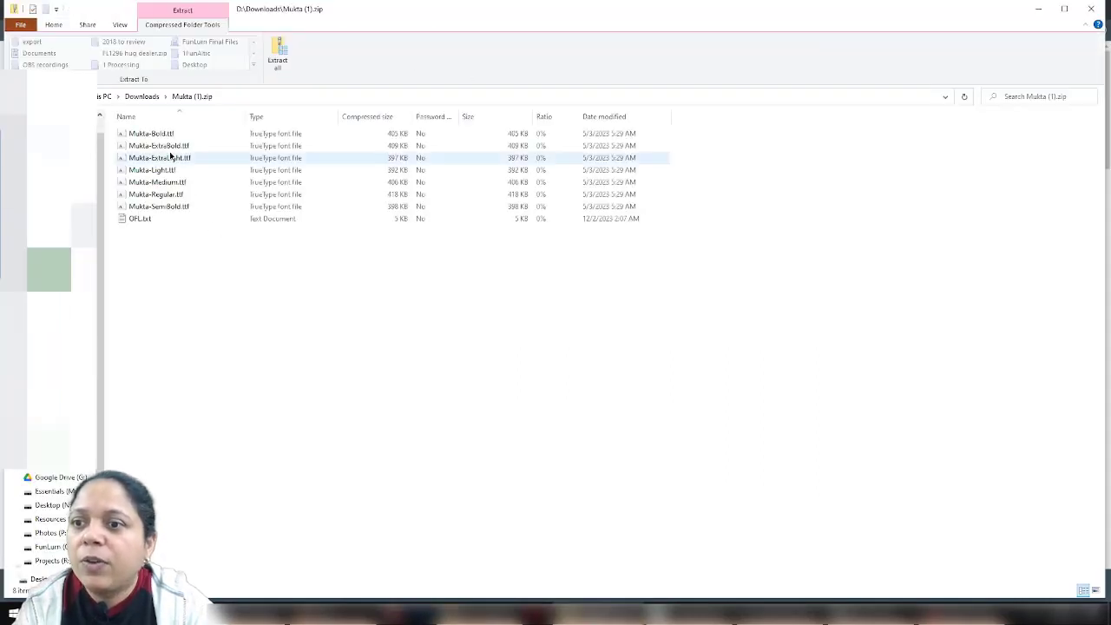
{"action": "double_click", "coordinate": [179, 172]}
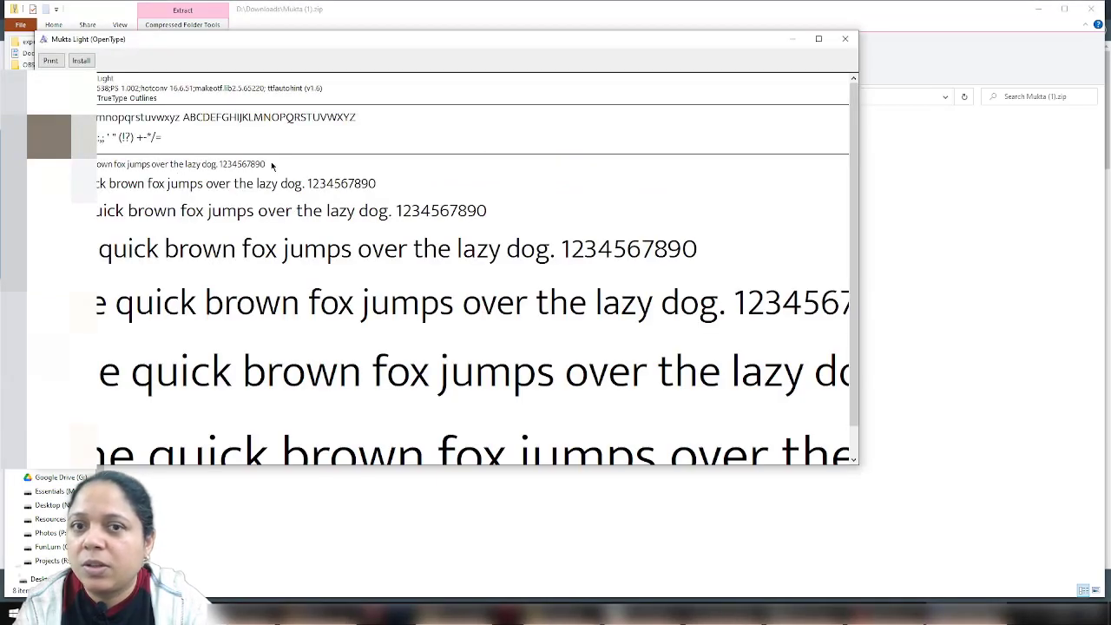
{"action": "left_click", "coordinate": [845, 39]}
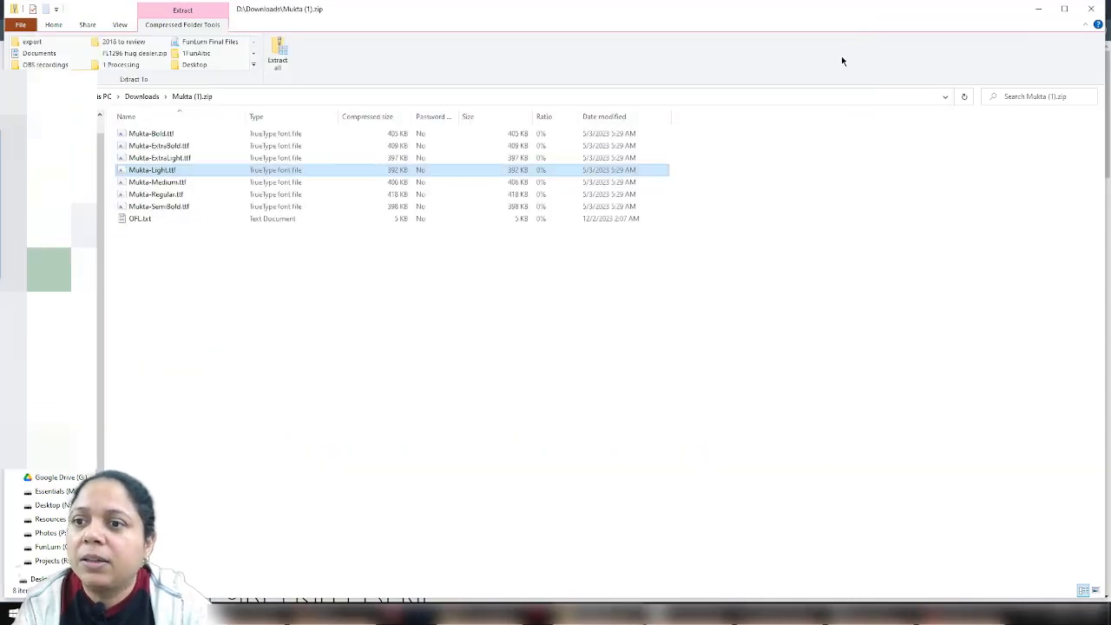
{"action": "double_click", "coordinate": [185, 160]}
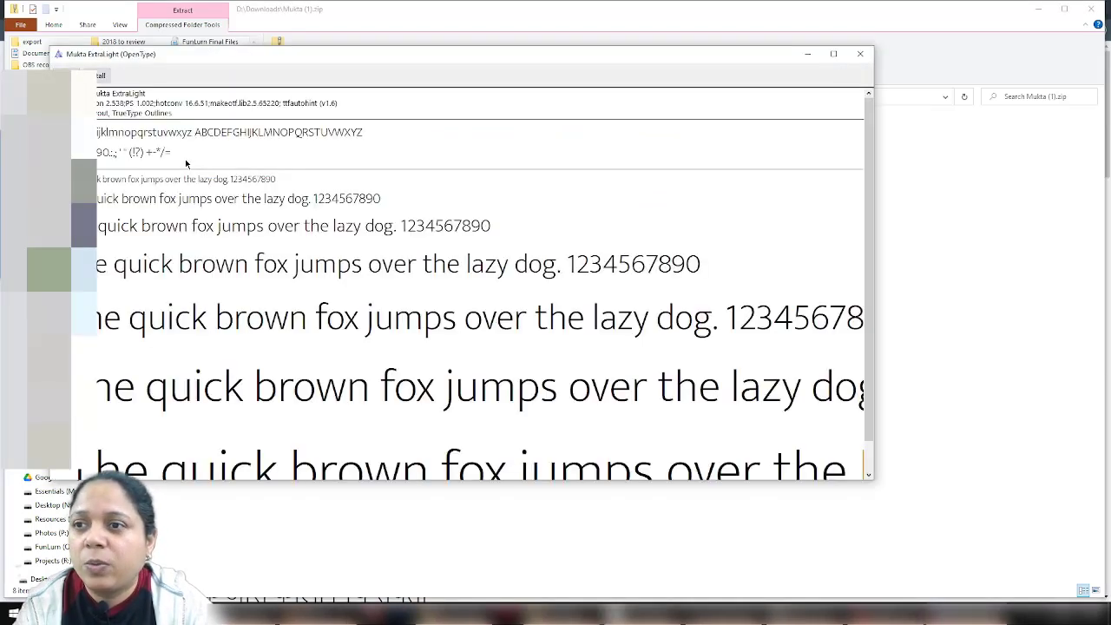
{"action": "left_click", "coordinate": [100, 76]}
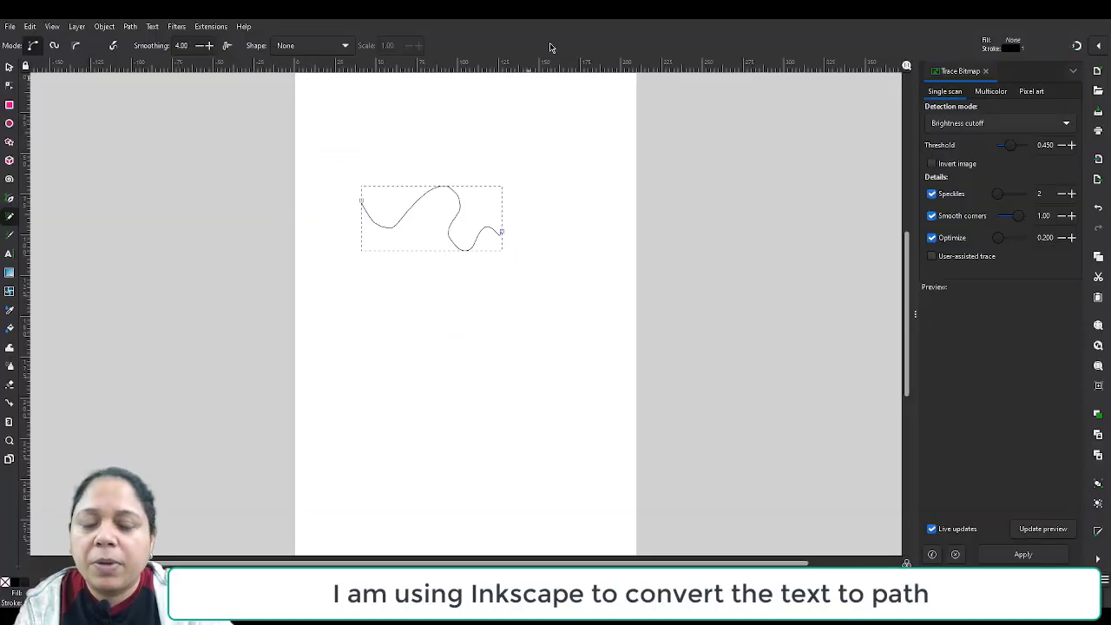
In Inkscape, add a text object reading नमक, जीरा, काली मिर्च and रायता on four separate lines
{"action": "left_click", "coordinate": [9, 253]}
{"action": "left_click", "coordinate": [347, 158]}
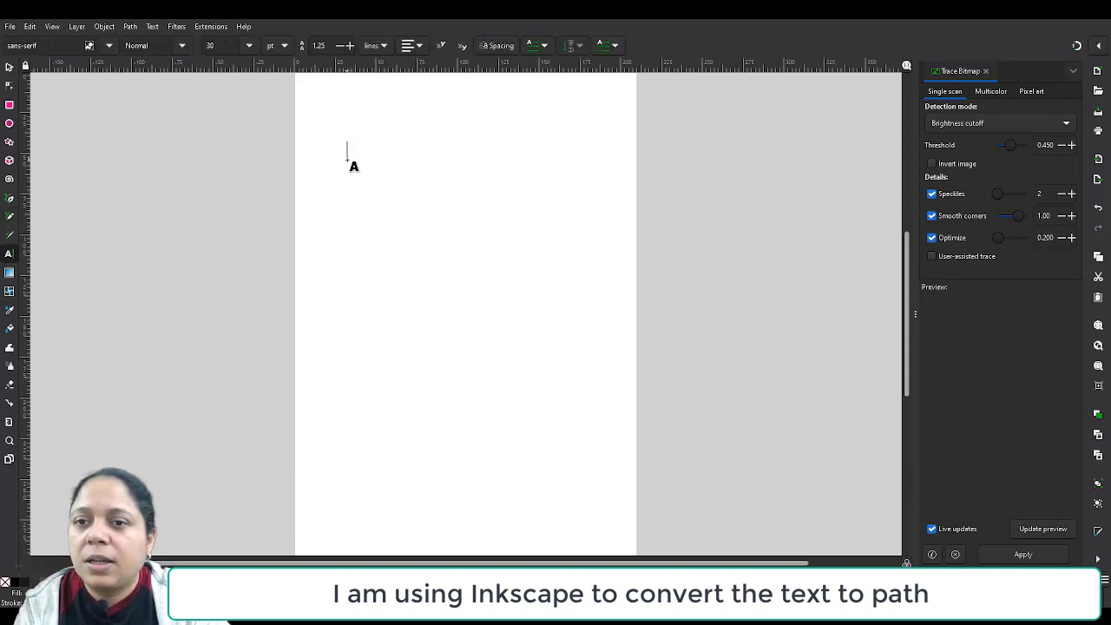
{"action": "type", "text": "नमक जीरा काली मिर्च रायता"}
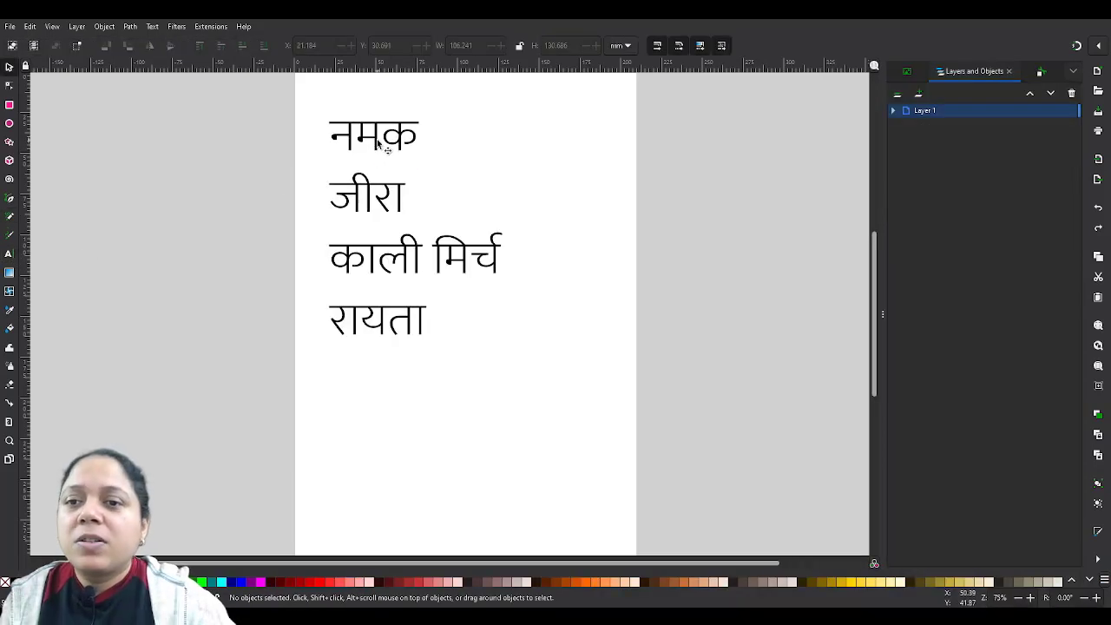
Convert the Hindi text object to paths with Object to Path and check the individual characters
{"action": "left_click", "coordinate": [379, 144]}
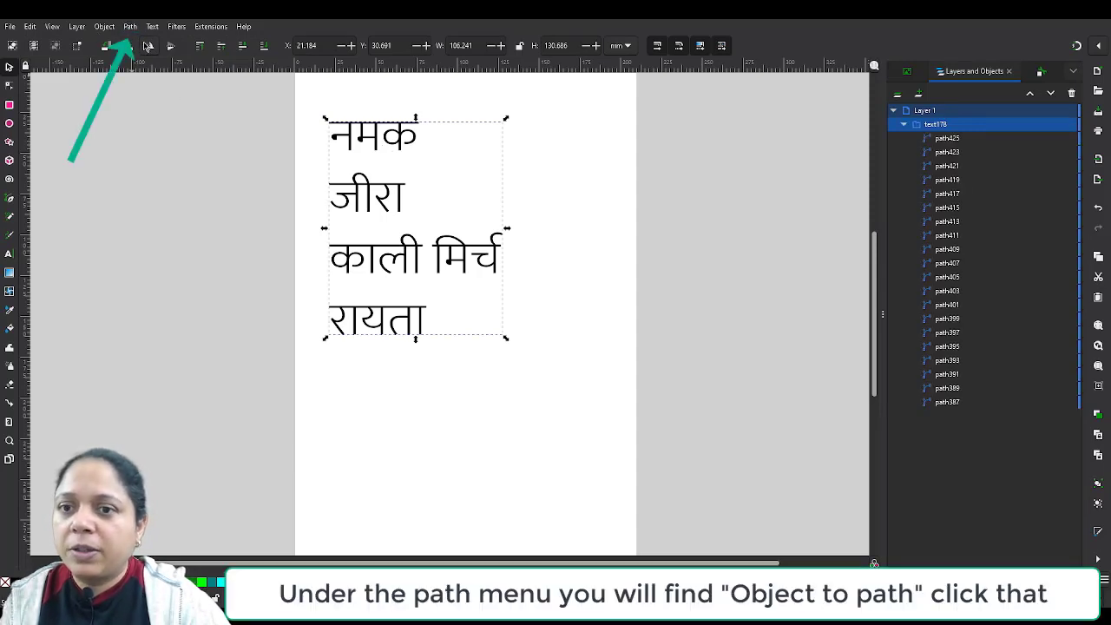
{"action": "double_click", "coordinate": [385, 212]}
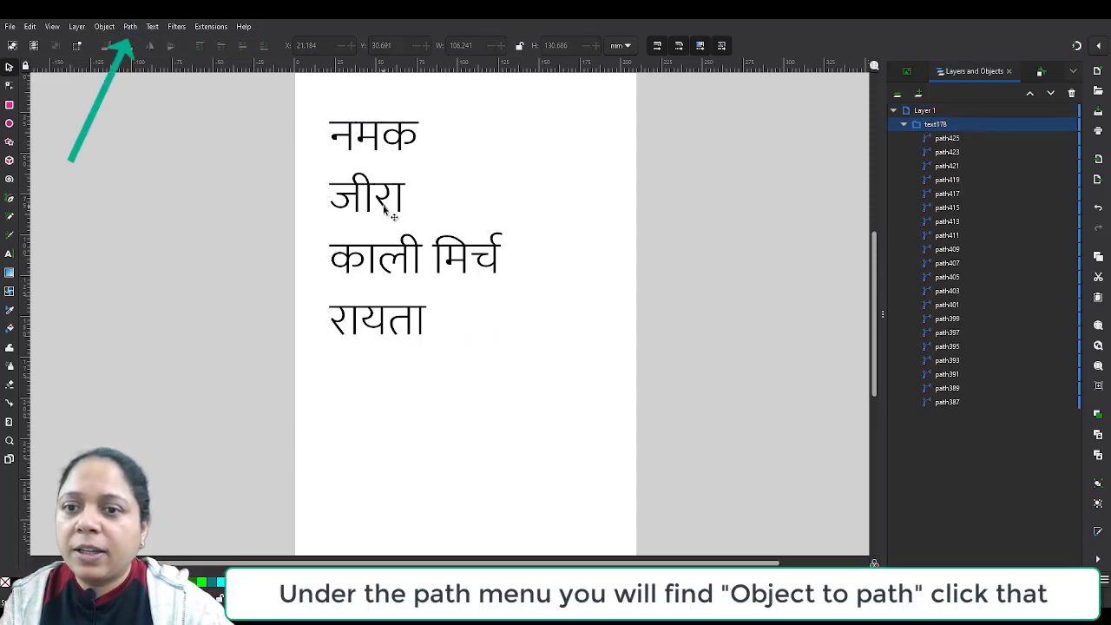
{"action": "left_click", "coordinate": [467, 189]}
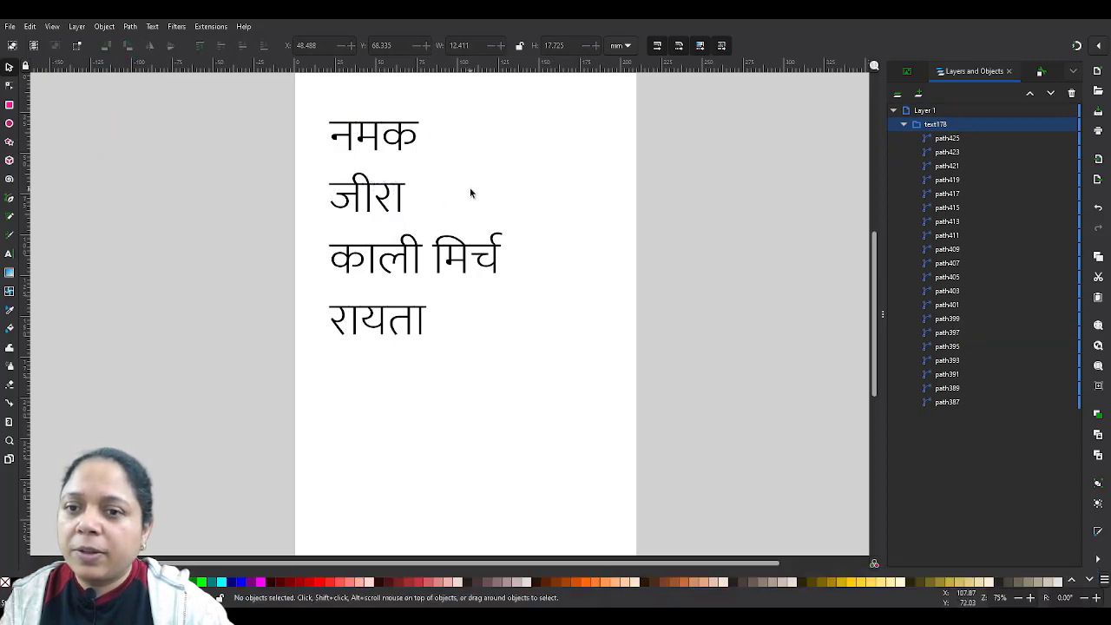
Ungroup the converted Hindi text into separate character paths
{"action": "left_click", "coordinate": [408, 139]}
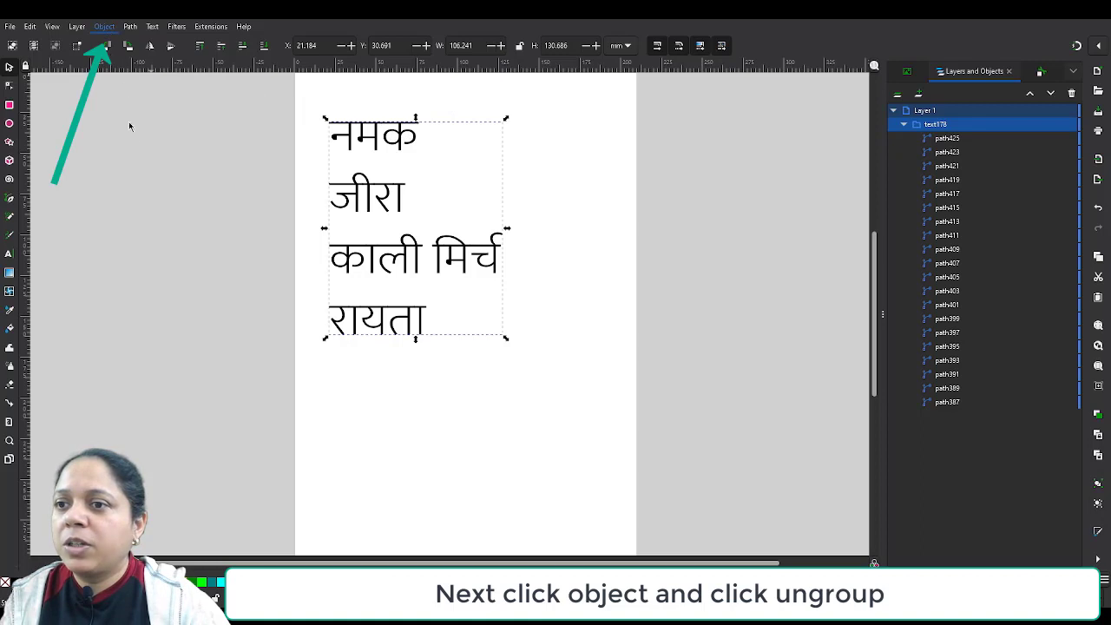
{"action": "key", "text": "ctrl+shift+g"}
{"action": "left_click", "coordinate": [511, 132]}
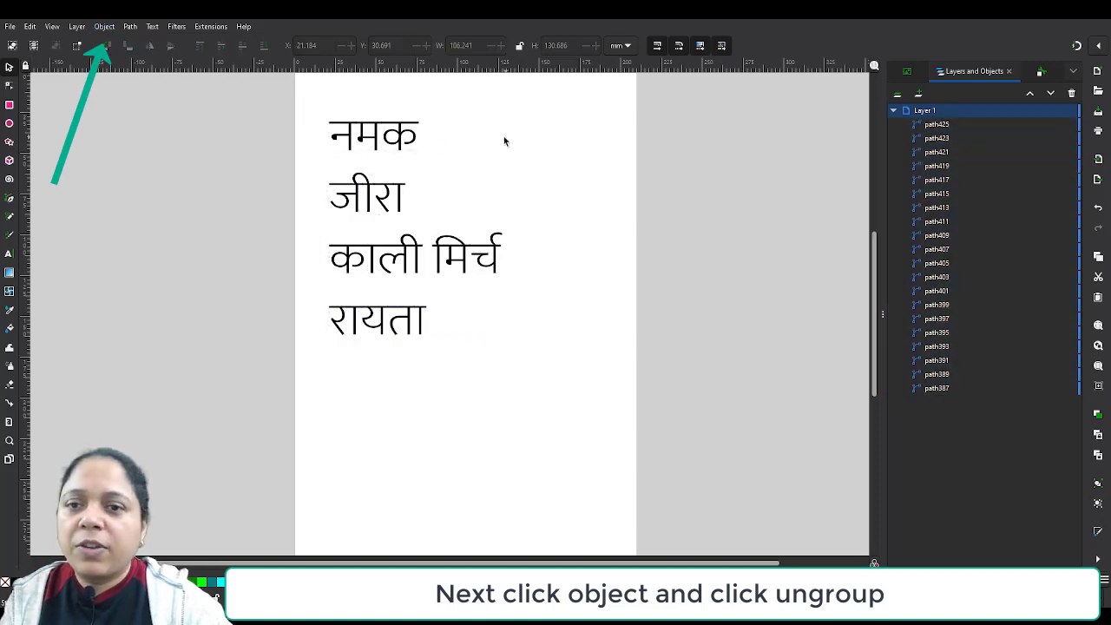
Unite the characters of each of the words नमक, जीरा and रायता into single paths with Union
{"action": "left_click_drag", "start_coordinate": [398, 137], "coordinate": [299, 159]}
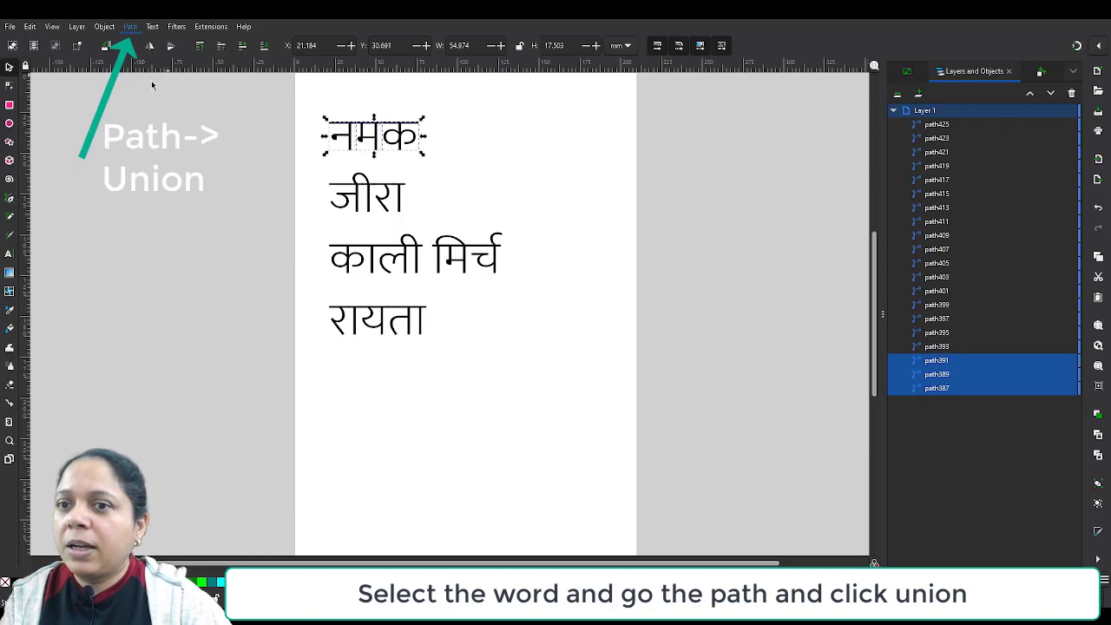
{"action": "left_click_drag", "start_coordinate": [436, 171], "coordinate": [296, 218]}
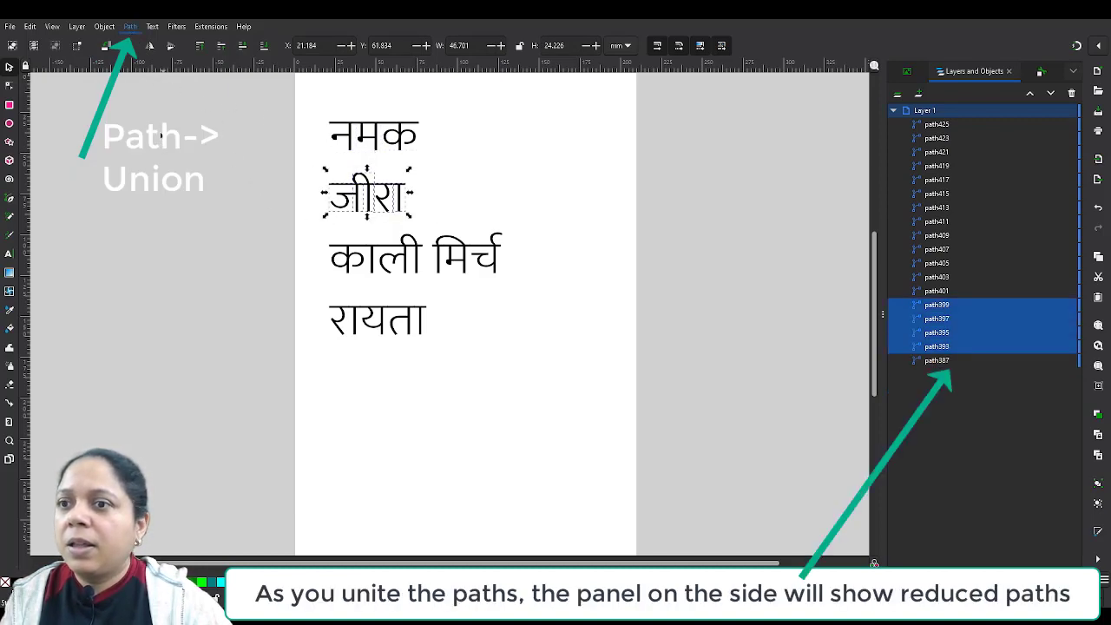
{"action": "key", "text": "ctrl+plus"}
{"action": "left_click_drag", "start_coordinate": [453, 299], "coordinate": [271, 381]}
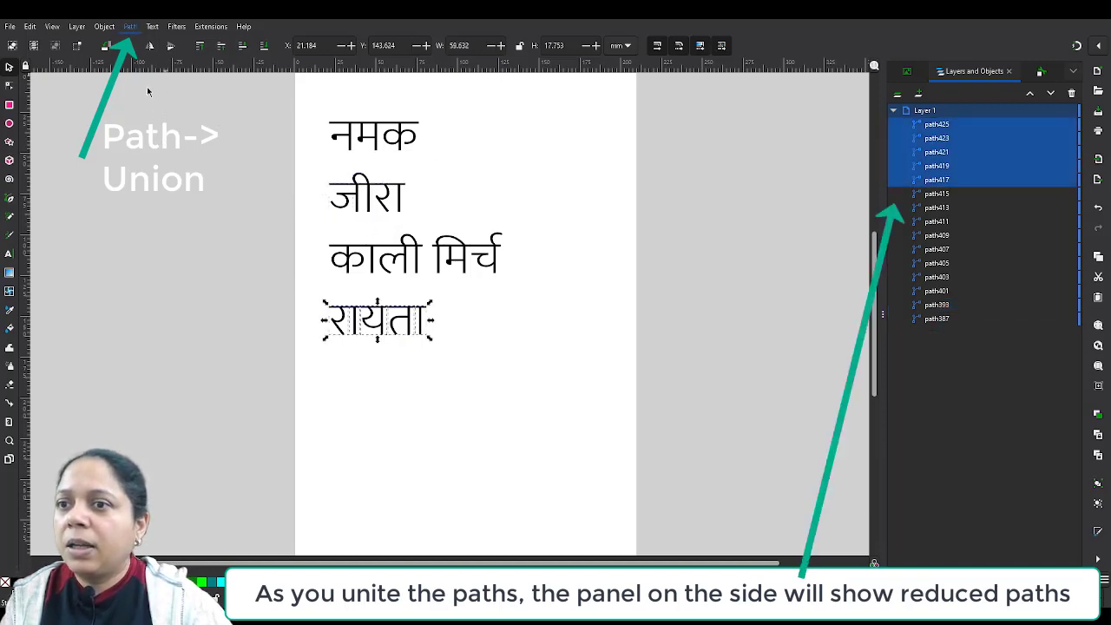
{"action": "key", "text": "ctrl+plus"}
{"action": "left_click", "coordinate": [533, 214]}
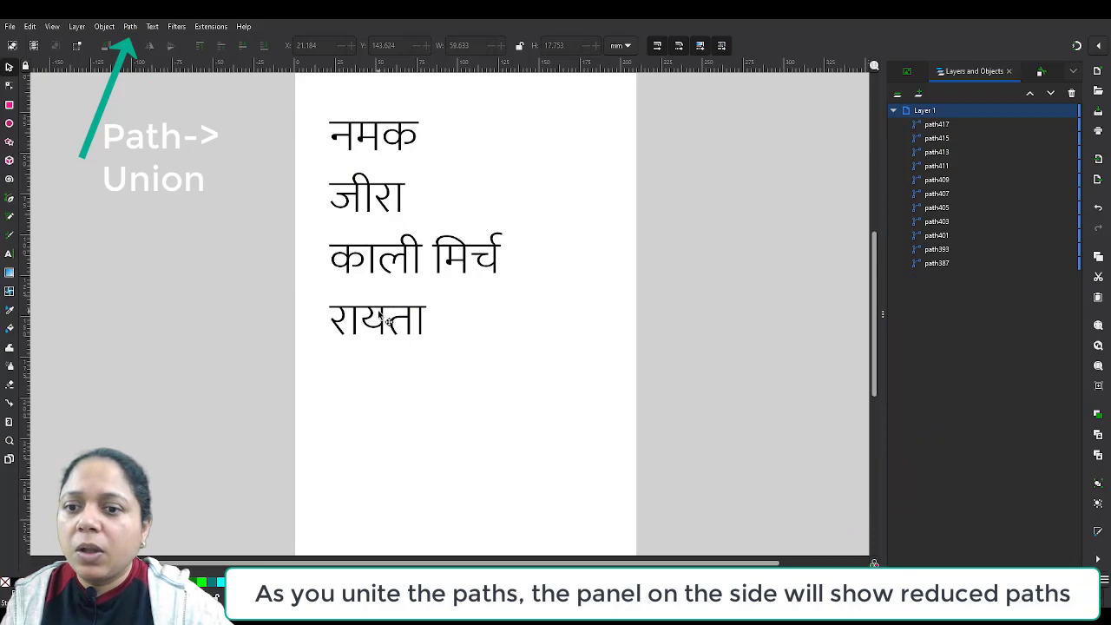
Move रायता further down the page and place मिर्च directly beneath काली
{"action": "left_click_drag", "start_coordinate": [386, 319], "coordinate": [389, 390]}
{"action": "left_click_drag", "start_coordinate": [435, 229], "coordinate": [418, 297]}
{"action": "key", "text": "ctrl+z"}
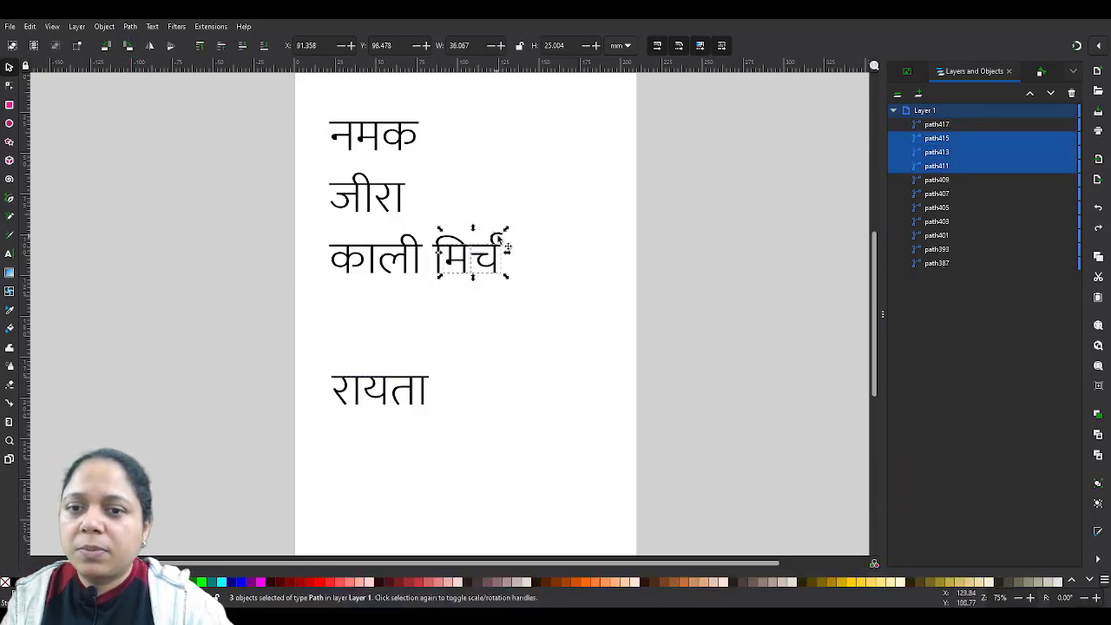
{"action": "mouse_move", "coordinate": [523, 217]}
{"action": "left_mouse_down"}
{"action": "mouse_move", "coordinate": [419, 298]}
{"action": "mouse_move", "coordinate": [435, 295]}
{"action": "mouse_move", "coordinate": [389, 314]}
{"action": "mouse_move", "coordinate": [370, 306]}
{"action": "left_mouse_up"}
{"action": "left_click_drag", "start_coordinate": [454, 231], "coordinate": [302, 350]}
{"action": "left_click_drag", "start_coordinate": [492, 270], "coordinate": [371, 302]}
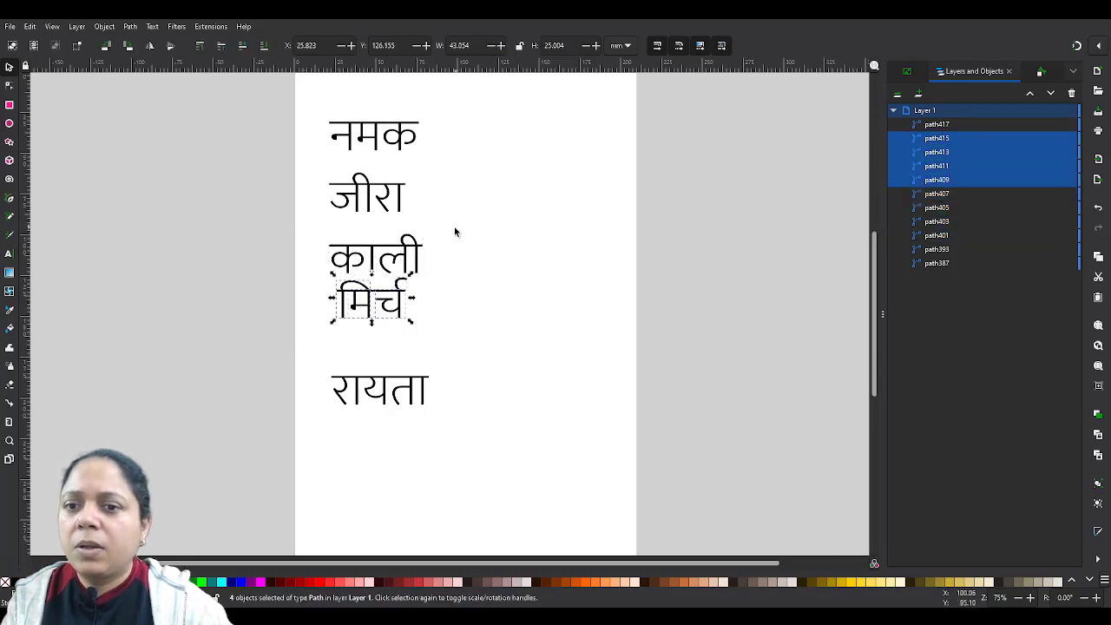
Unite काली and मिर्च into one path and move रायता up closer beneath it
{"action": "left_click_drag", "start_coordinate": [454, 231], "coordinate": [308, 340]}
{"action": "left_click", "coordinate": [130, 27]}
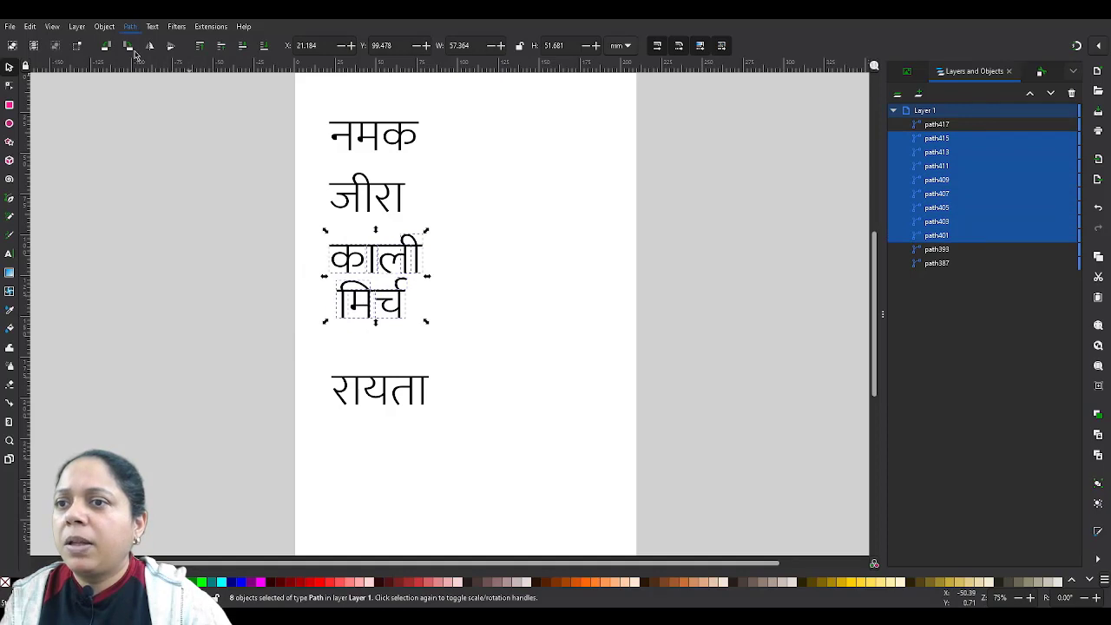
{"action": "left_click", "coordinate": [526, 155]}
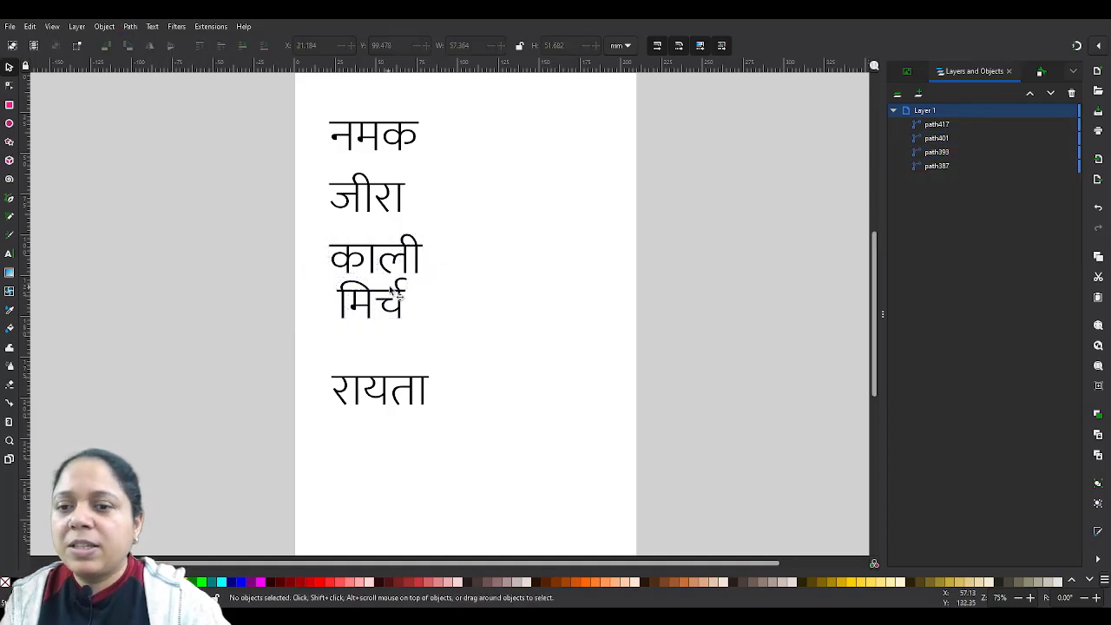
{"action": "left_click_drag", "start_coordinate": [392, 291], "coordinate": [393, 299]}
{"action": "left_click_drag", "start_coordinate": [385, 386], "coordinate": [383, 359]}
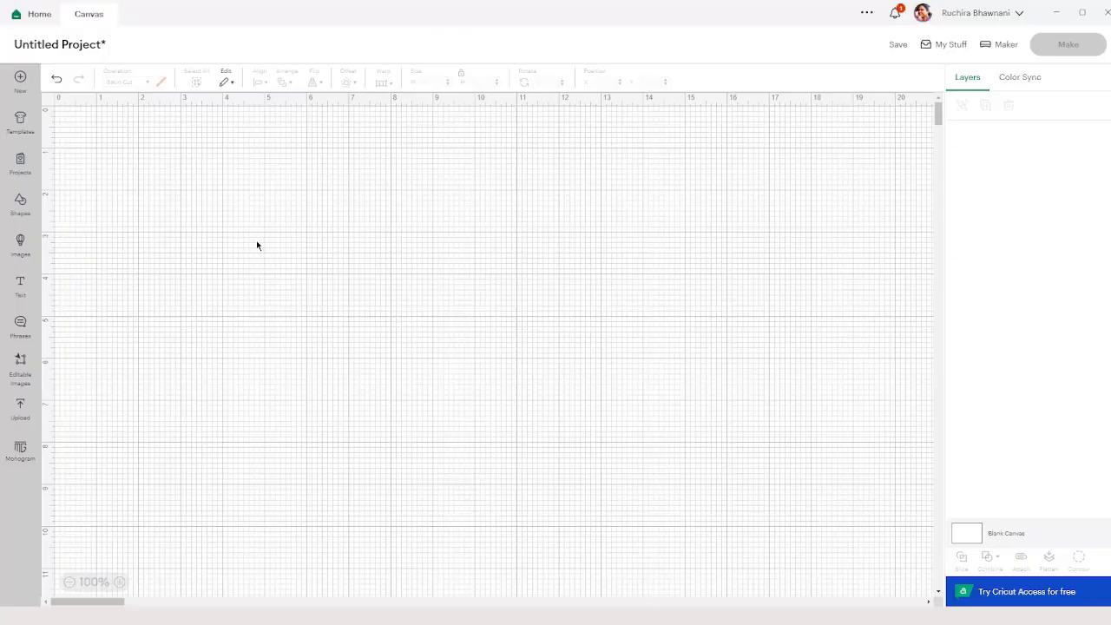
In Cricut Design Space, upload the Hindi labels SVG and add it to the canvas
{"action": "left_click", "coordinate": [25, 404]}
{"action": "left_click", "coordinate": [107, 230]}
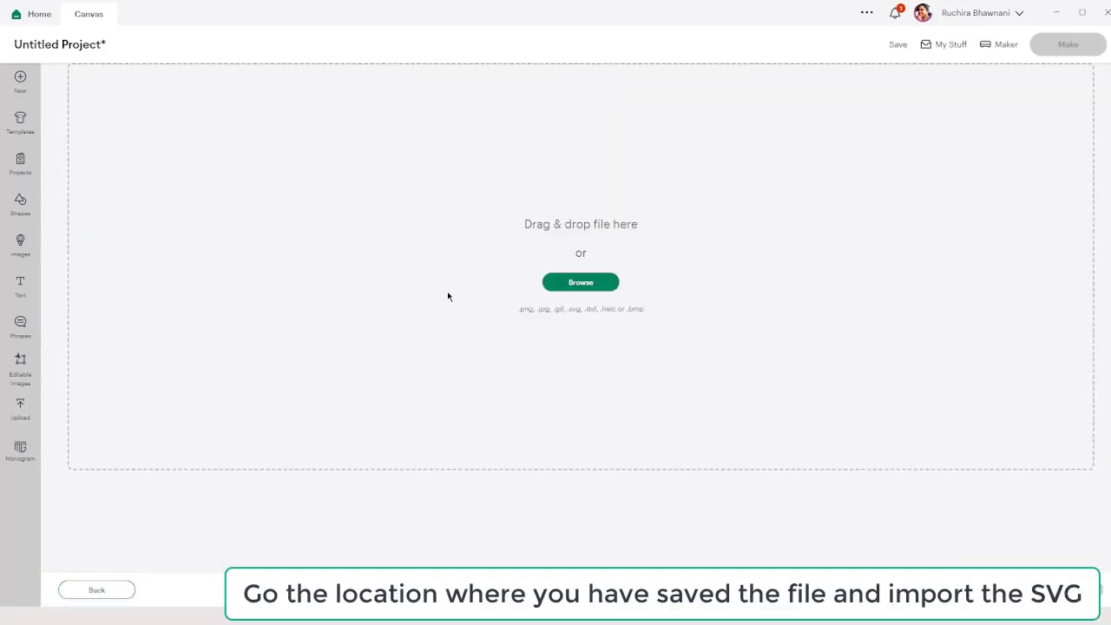
{"action": "left_click", "coordinate": [571, 285]}
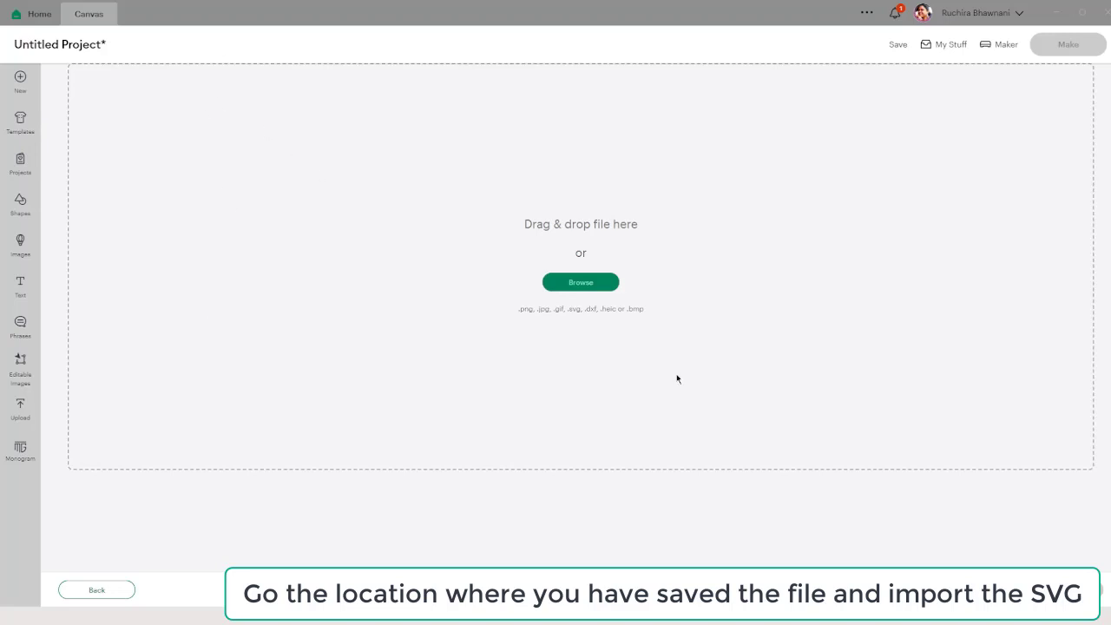
{"action": "left_click", "coordinate": [877, 502]}
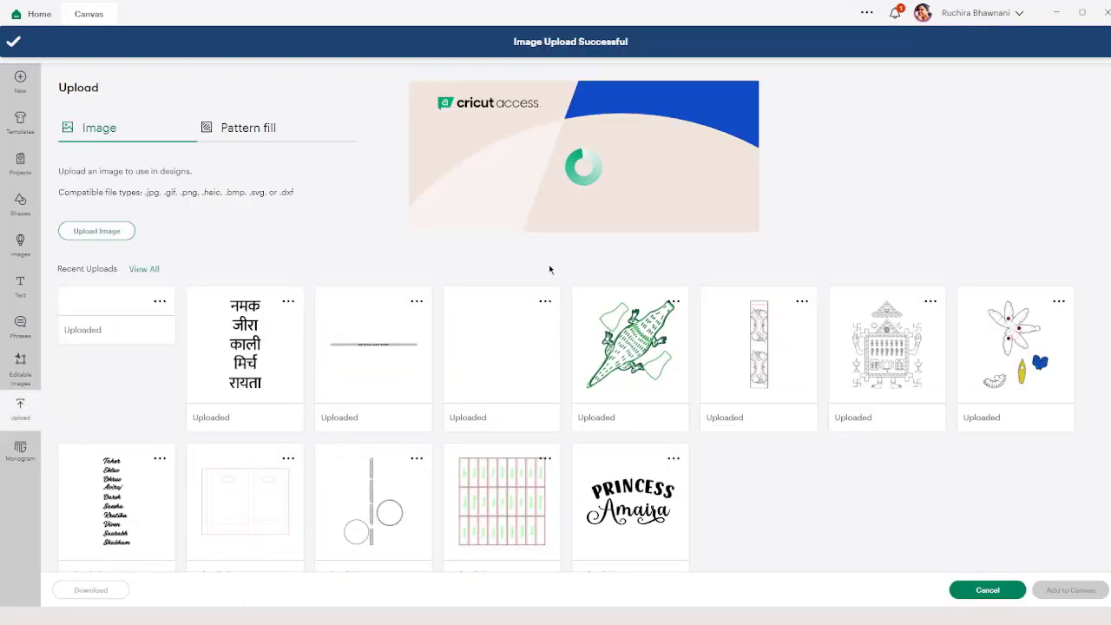
{"action": "left_click", "coordinate": [131, 400]}
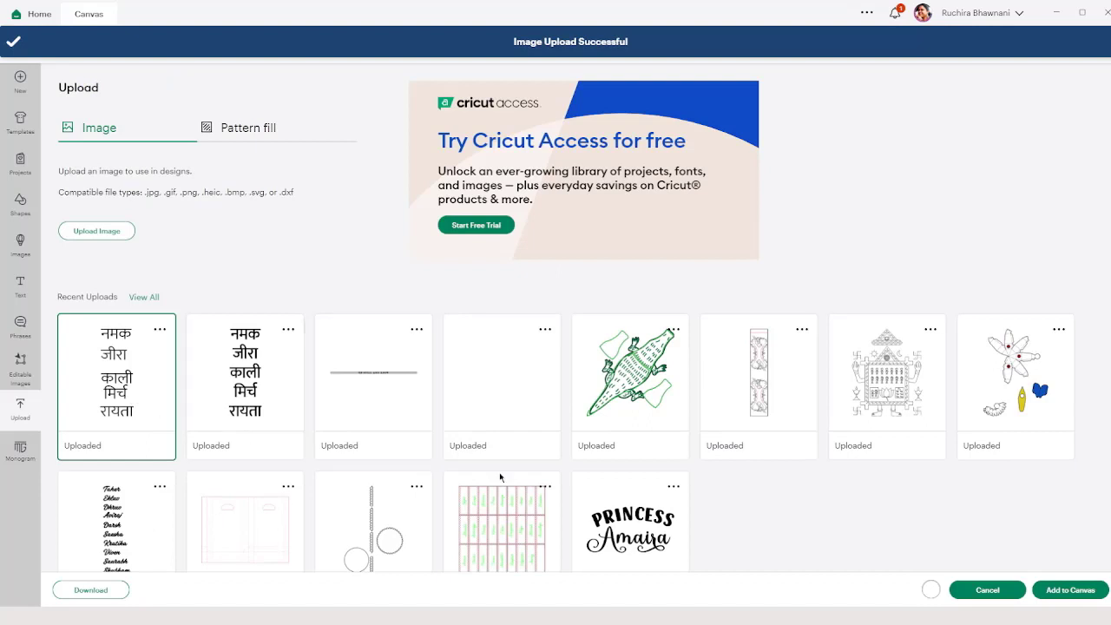
{"action": "left_click", "coordinate": [1071, 590]}
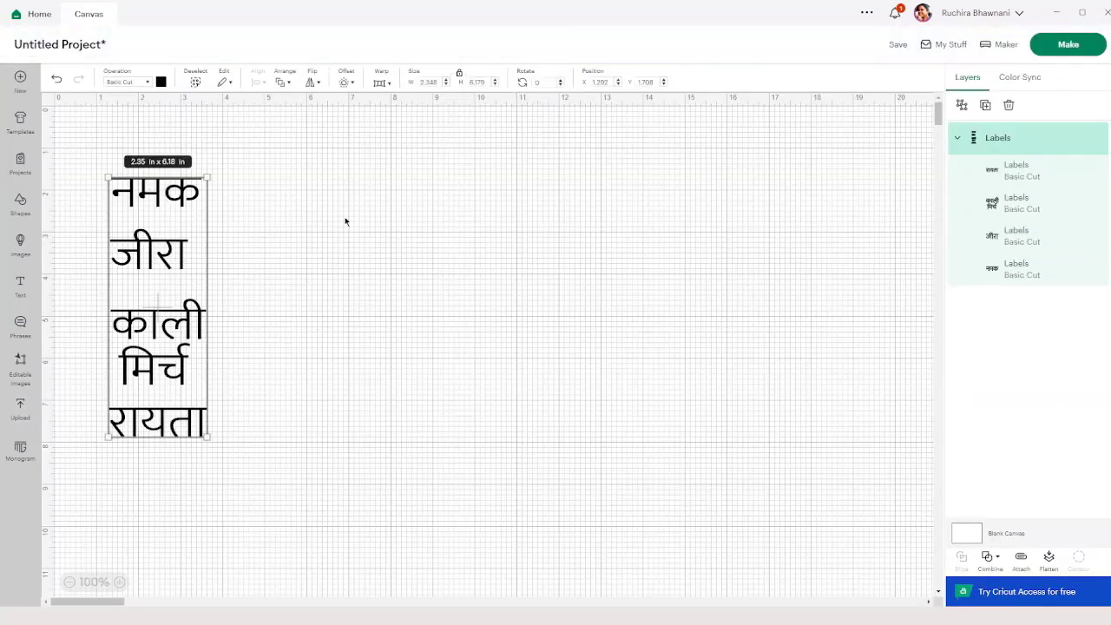
Move the labels group to about X 3.8, Y 1.2 in and set its operation to Pen
{"action": "left_click_drag", "start_coordinate": [172, 217], "coordinate": [278, 198]}
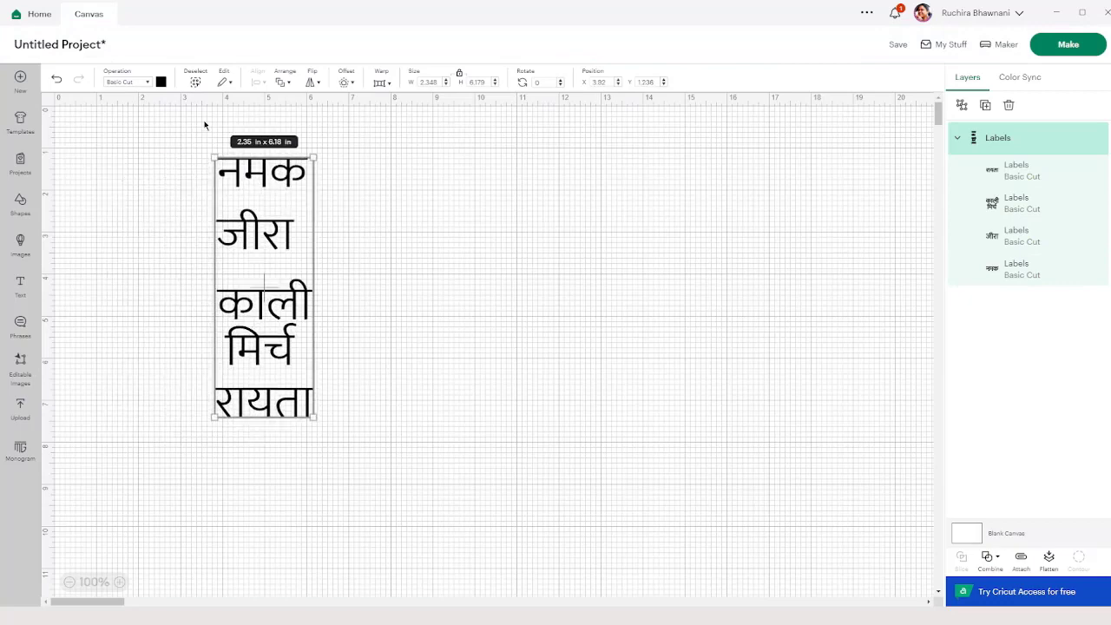
{"action": "left_click", "coordinate": [148, 83]}
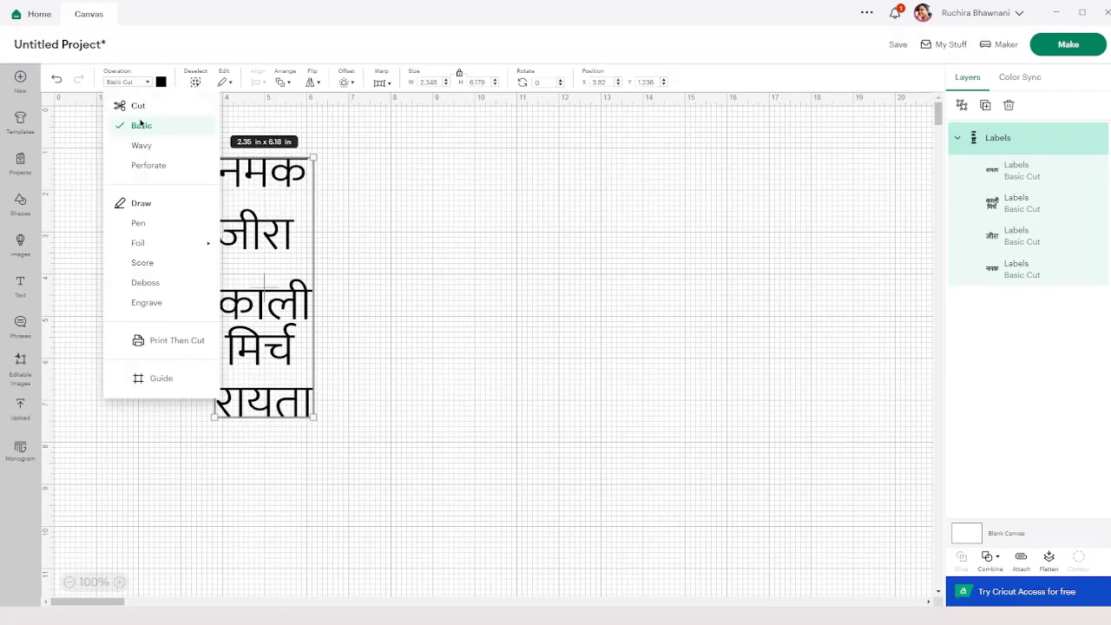
{"action": "left_click", "coordinate": [146, 224]}
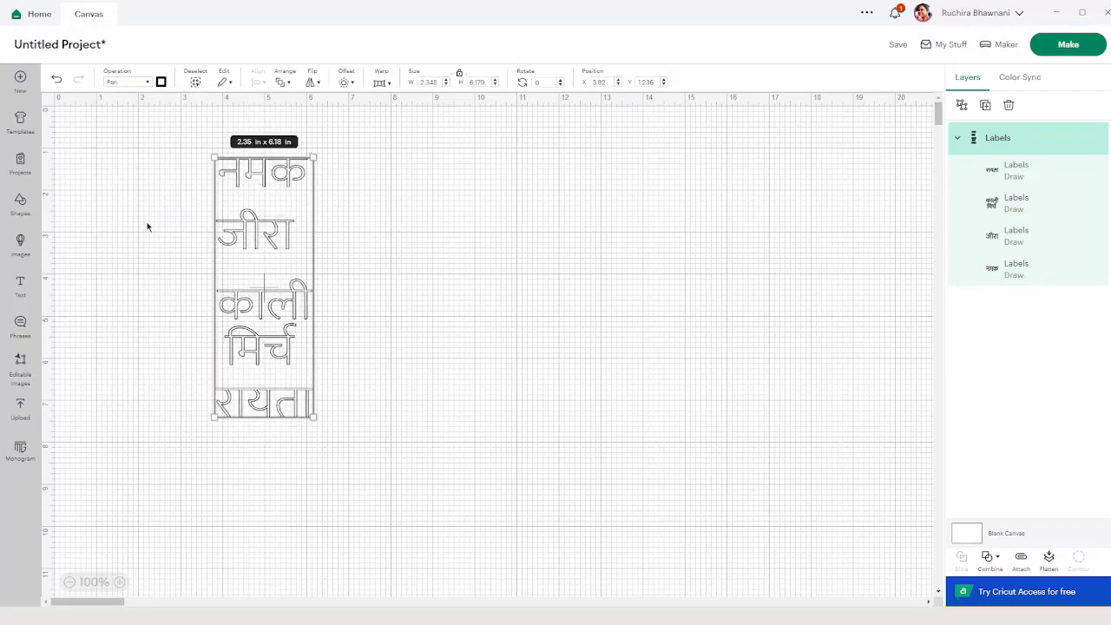
{"action": "left_click", "coordinate": [397, 215]}
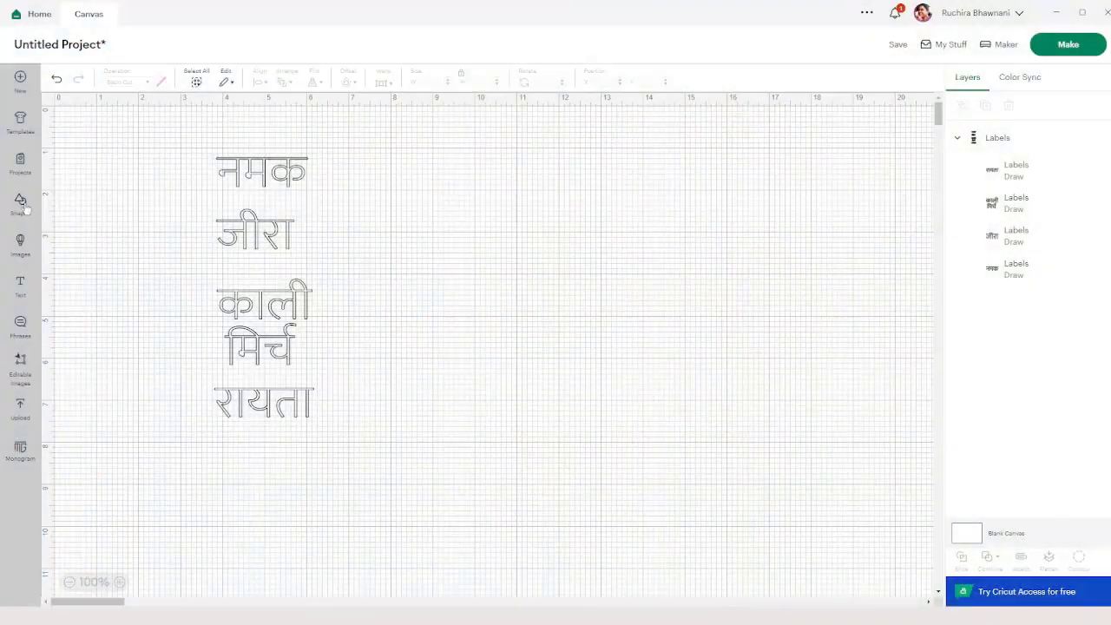
Insert a circle on the canvas and set its size to 1.5 in
{"action": "left_click", "coordinate": [20, 204]}
{"action": "left_click", "coordinate": [124, 274]}
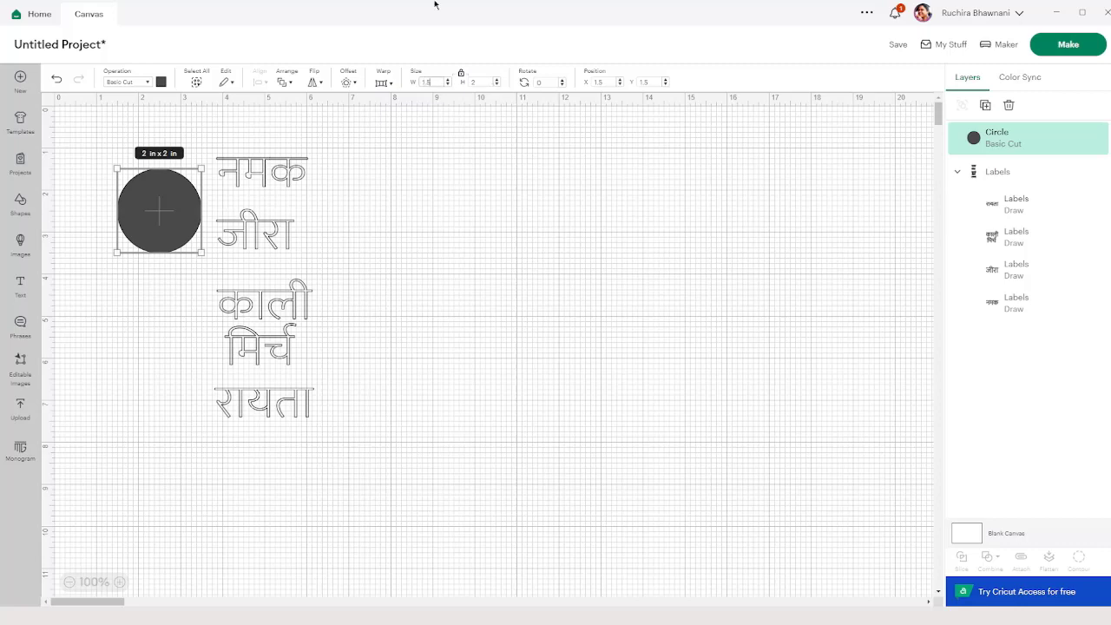
{"action": "type", "text": "1.5"}
{"action": "key", "text": "Return"}
Change the circle's material colour to white and reselect the circle
{"action": "left_click", "coordinate": [161, 83]}
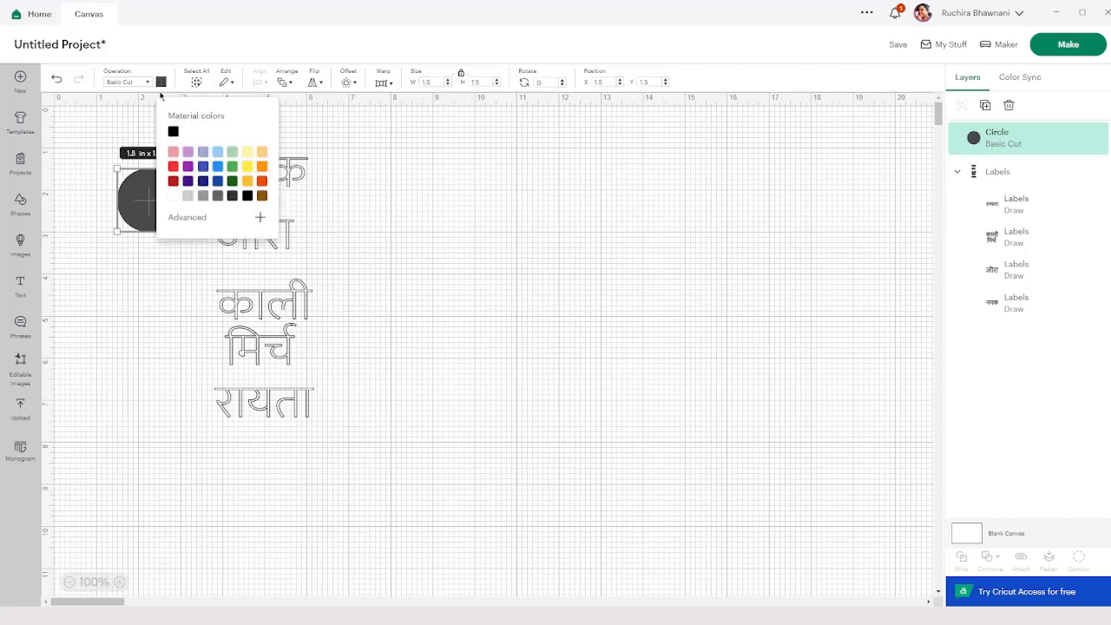
{"action": "left_click", "coordinate": [173, 196]}
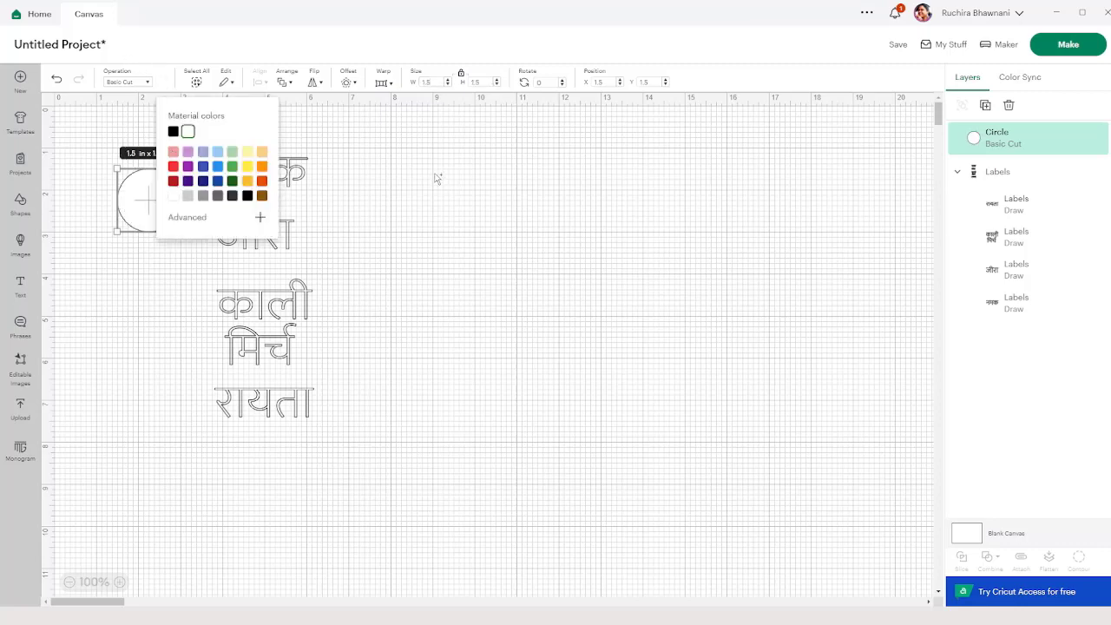
{"action": "left_click", "coordinate": [434, 177]}
{"action": "left_click", "coordinate": [156, 178]}
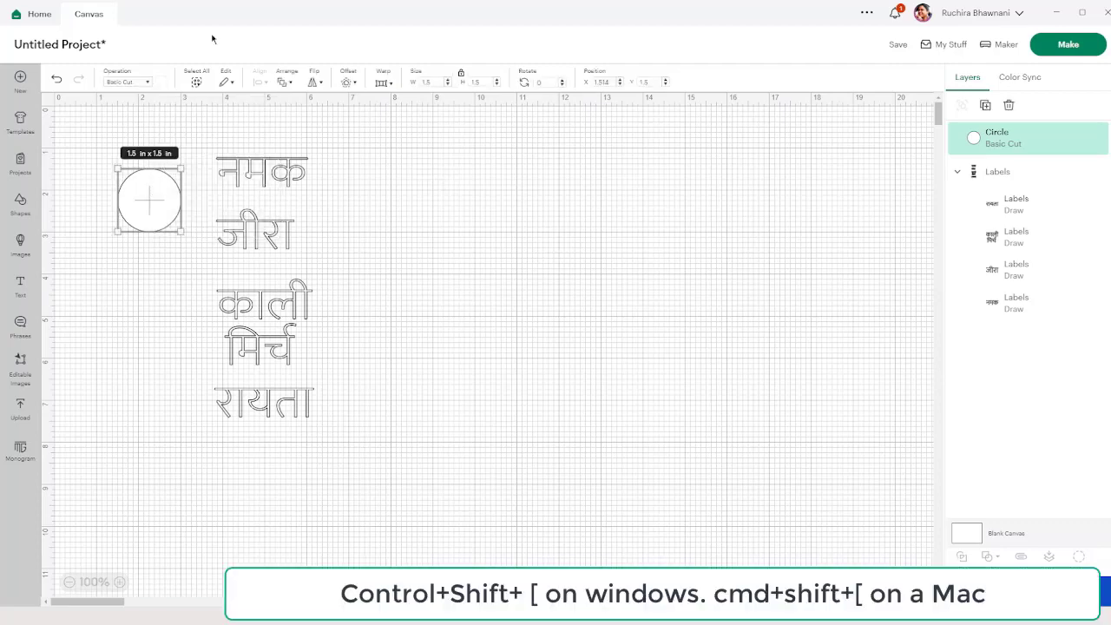
Send the circle behind the labels and move it beside the first label, at about X 6.75, Y 1.06 in
{"action": "key", "text": "ctrl+shift+bracketleft"}
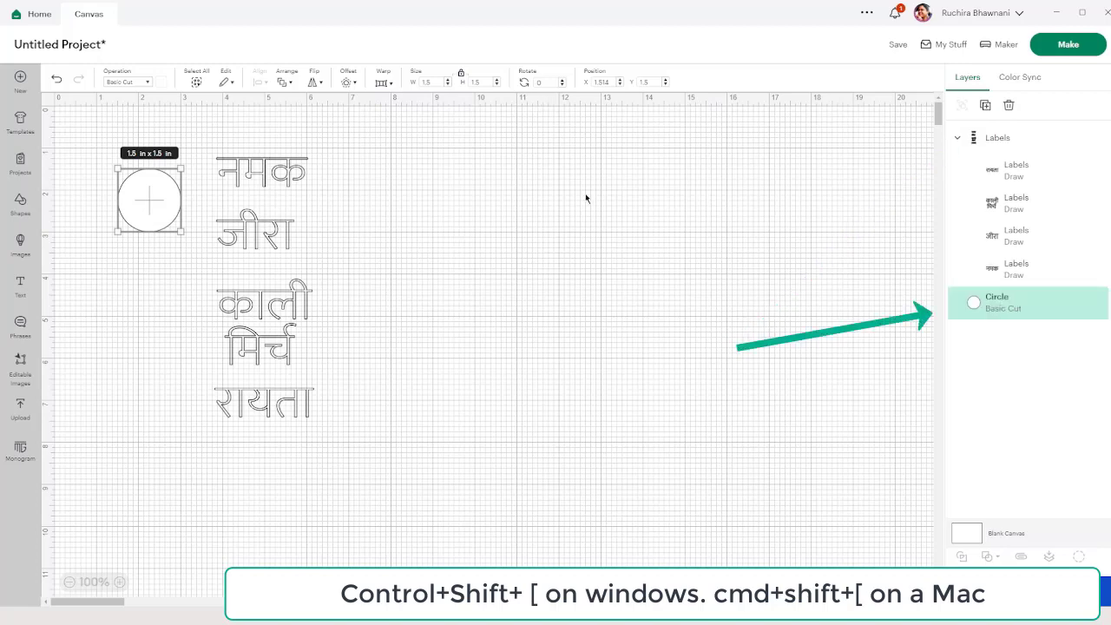
{"action": "left_click_drag", "start_coordinate": [148, 196], "coordinate": [369, 177]}
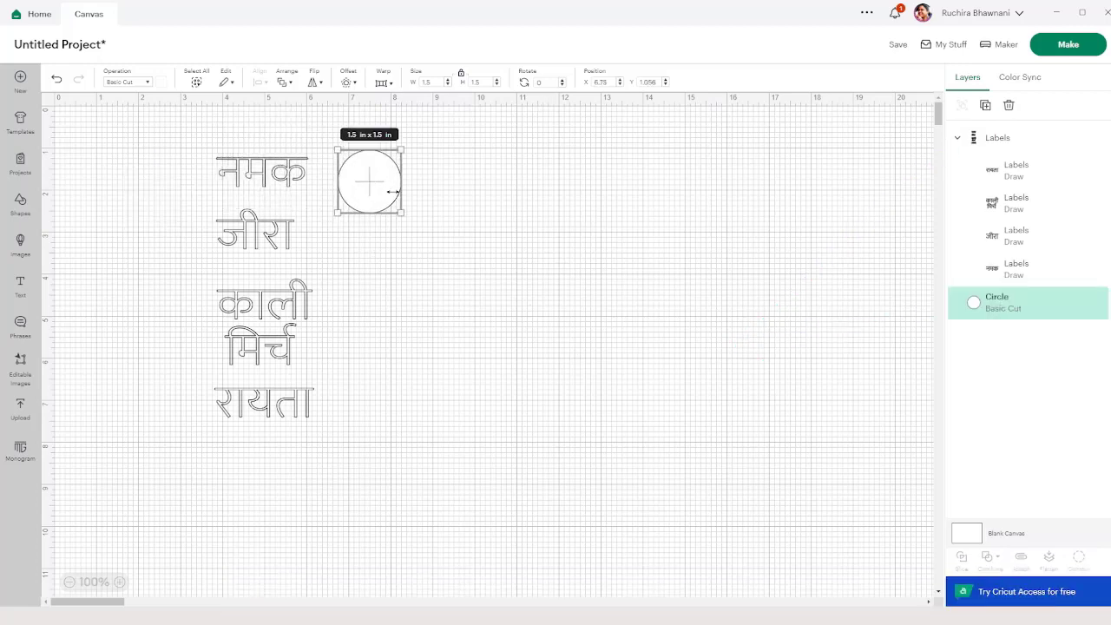
{"action": "left_click", "coordinate": [438, 194]}
Make three copies of the 1.5 in circle
{"action": "left_click", "coordinate": [374, 183]}
{"action": "key", "text": "ctrl+v"}
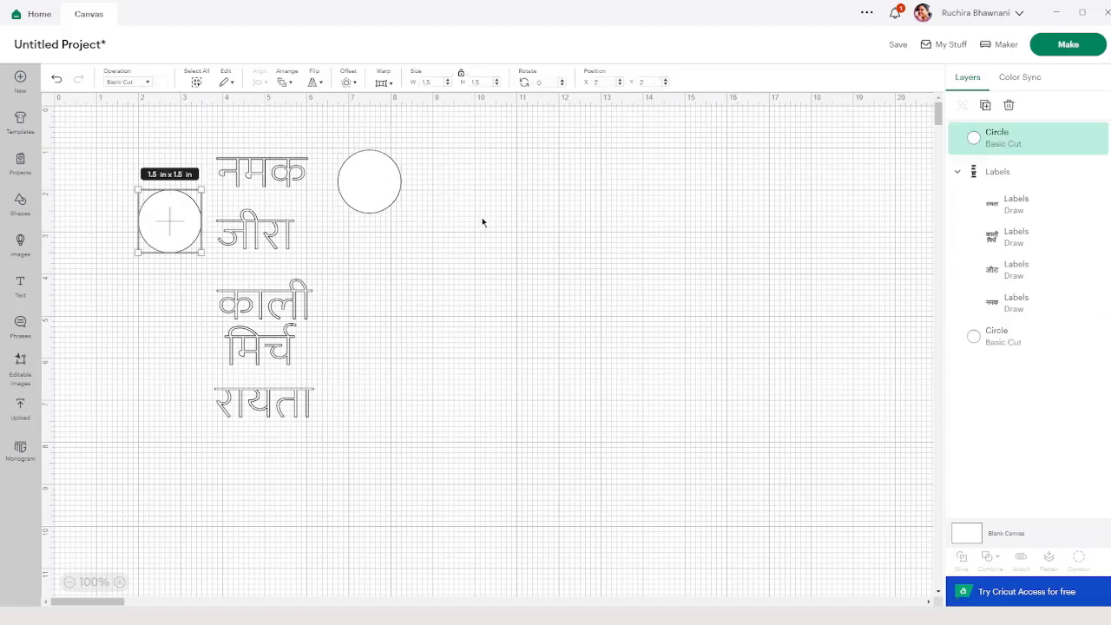
{"action": "key", "text": "ctrl+v"}
{"action": "key", "text": "ctrl+v"}
Align the four circles along their top edges and distribute them horizontally
{"action": "left_click", "coordinate": [157, 217]}
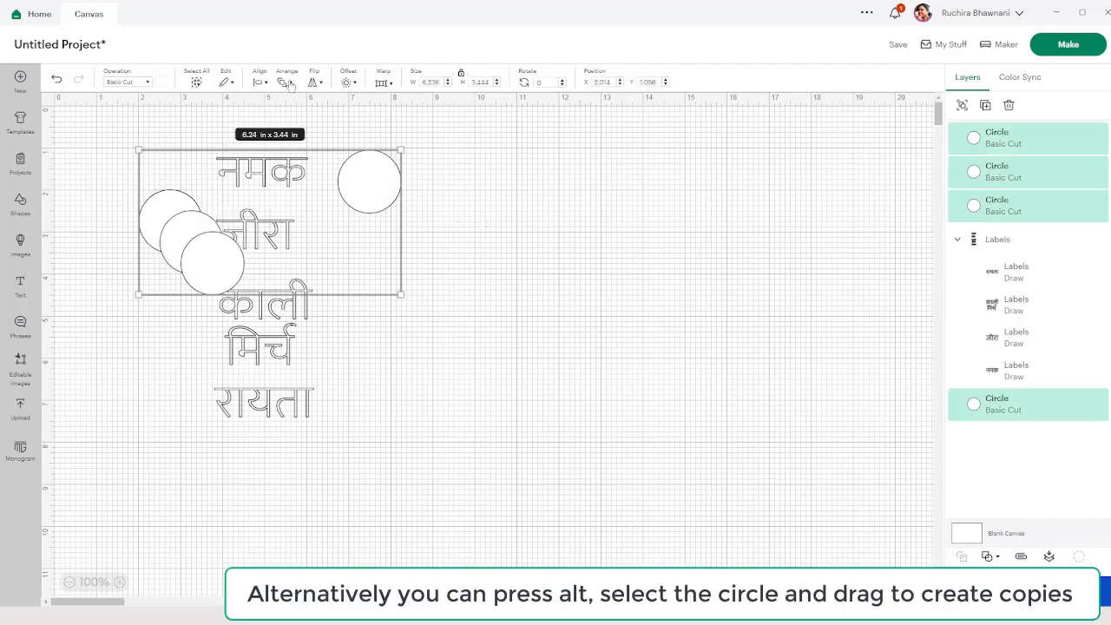
{"action": "left_click", "coordinate": [290, 83]}
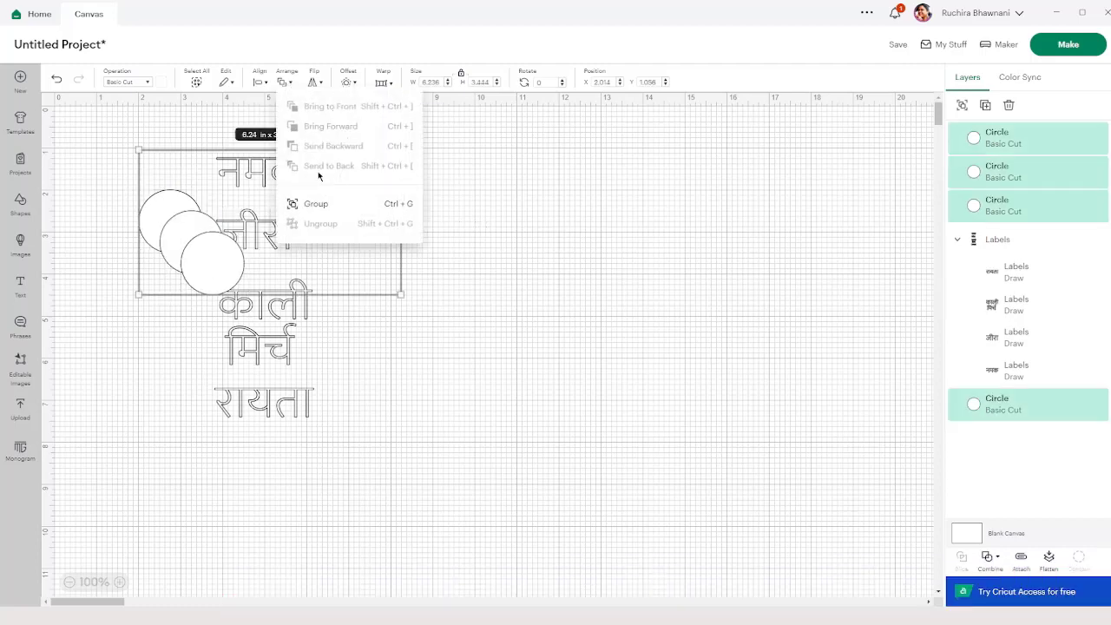
{"action": "left_click", "coordinate": [267, 85]}
{"action": "left_click", "coordinate": [264, 83]}
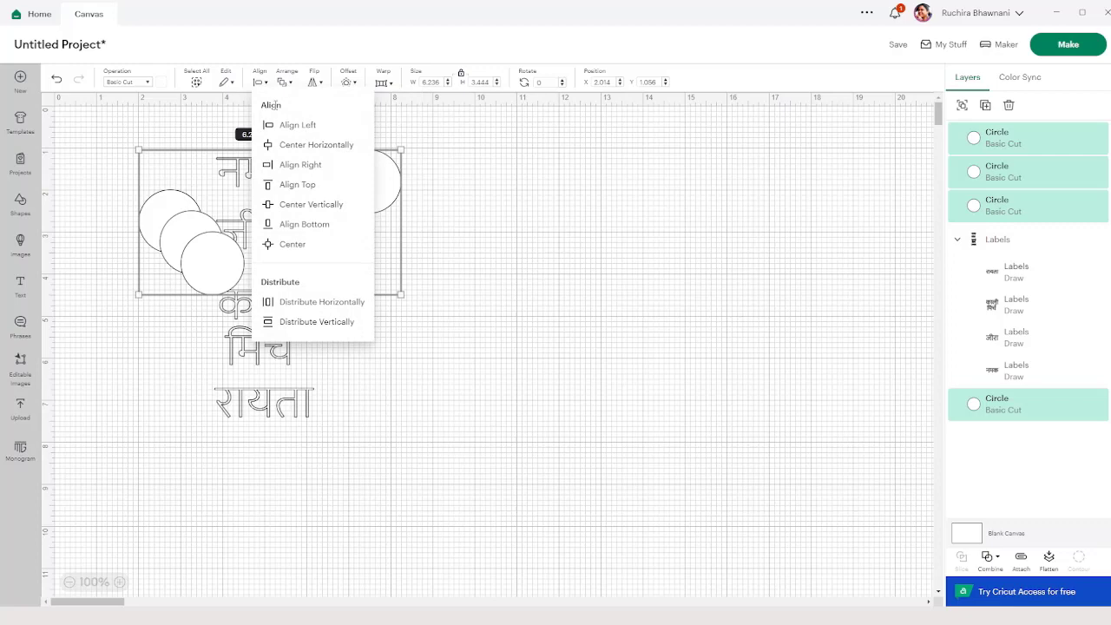
{"action": "left_click", "coordinate": [295, 185]}
{"action": "left_click", "coordinate": [267, 84]}
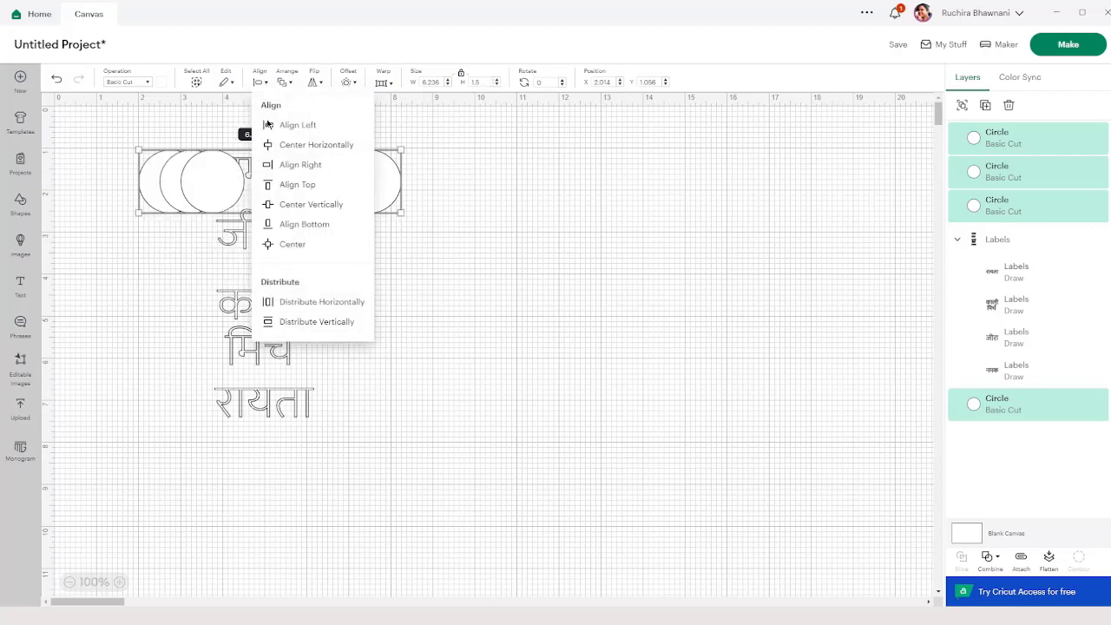
{"action": "left_click", "coordinate": [311, 303]}
{"action": "left_click", "coordinate": [482, 227]}
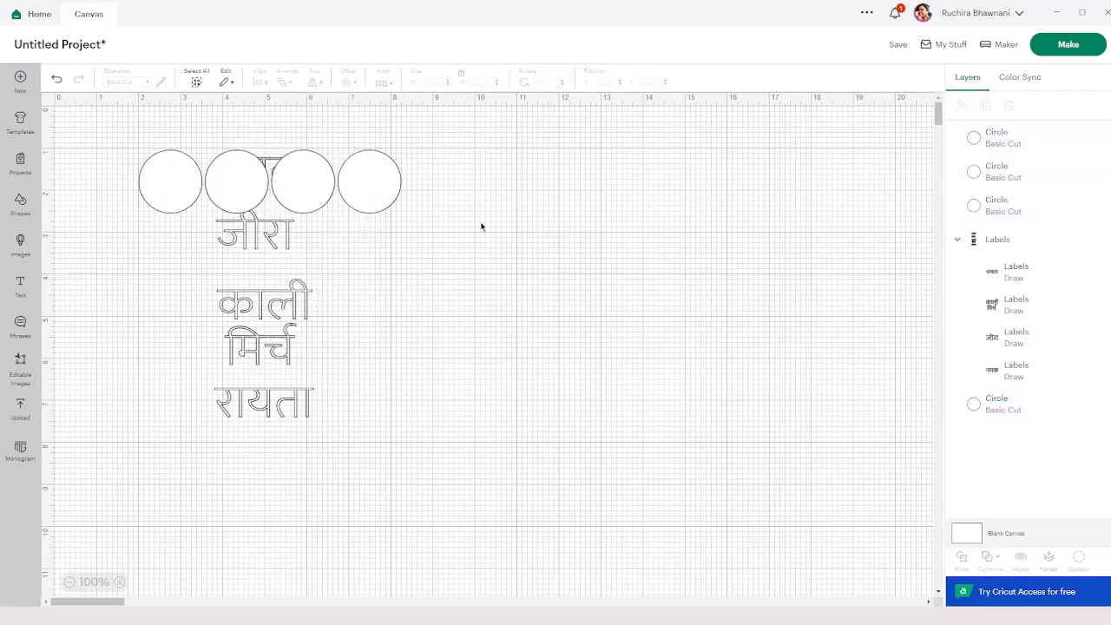
Move the labels below the circles, ungrouped, and scale them together to about 1.14 × 3.01 in
{"action": "left_click_drag", "start_coordinate": [278, 231], "coordinate": [381, 310]}
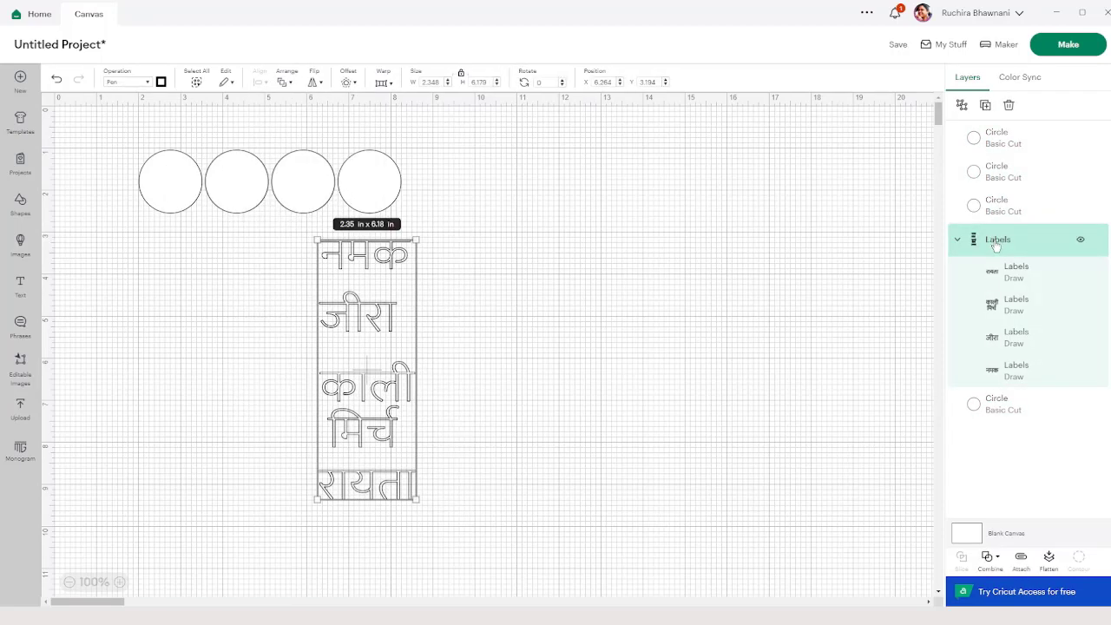
{"action": "left_click", "coordinate": [962, 105]}
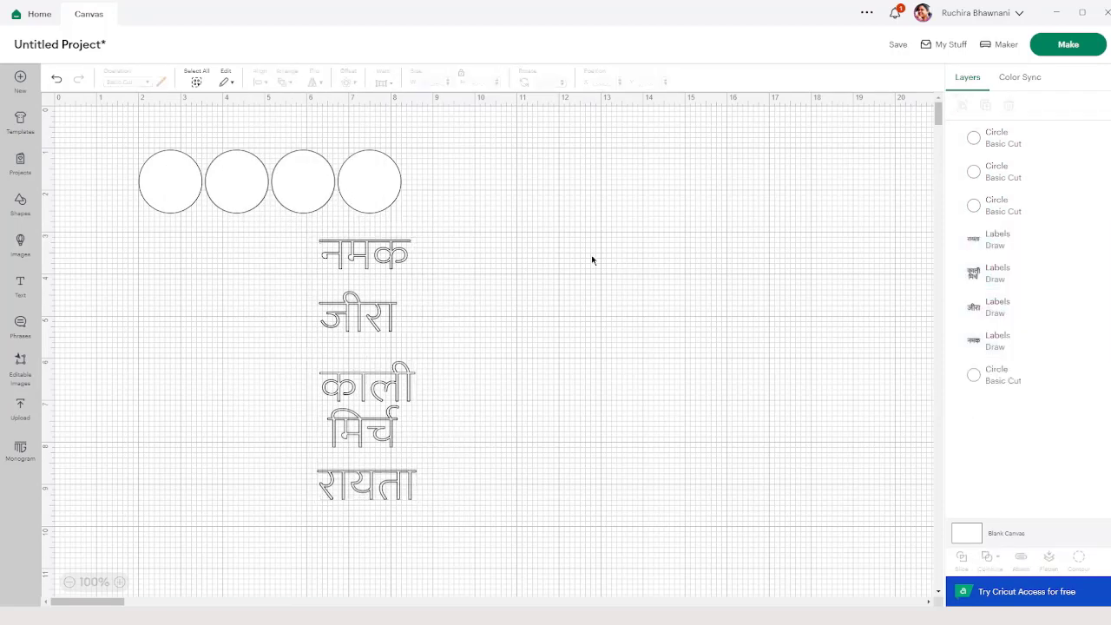
{"action": "left_click_drag", "start_coordinate": [418, 504], "coordinate": [284, 367]}
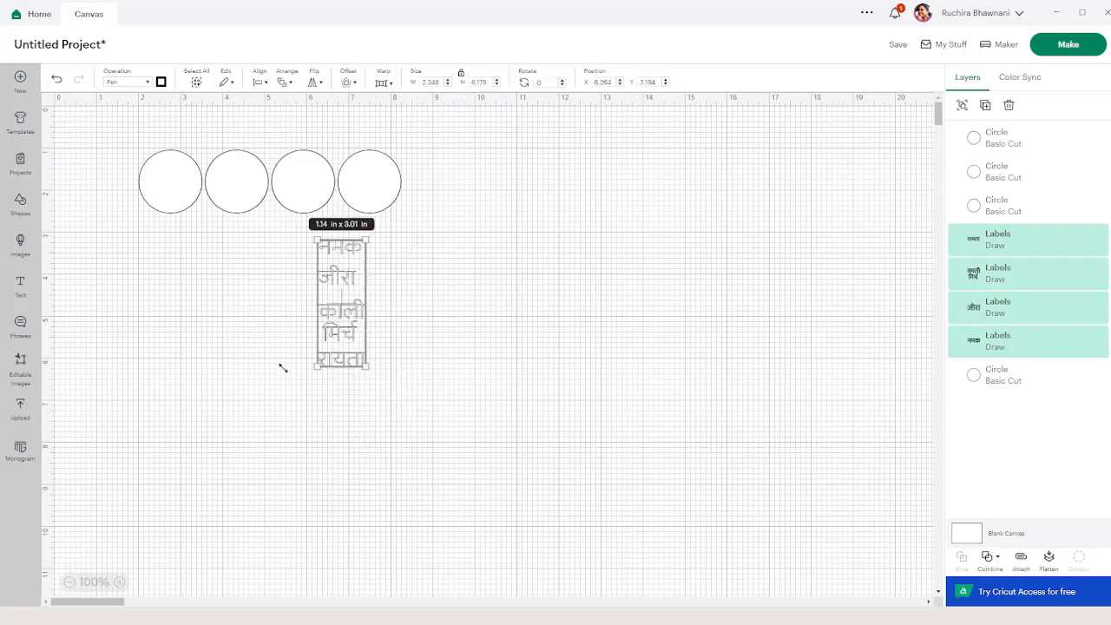
Move the नमक label onto the first circle and place all circle layers beneath the label layers
{"action": "left_click_drag", "start_coordinate": [337, 249], "coordinate": [181, 183]}
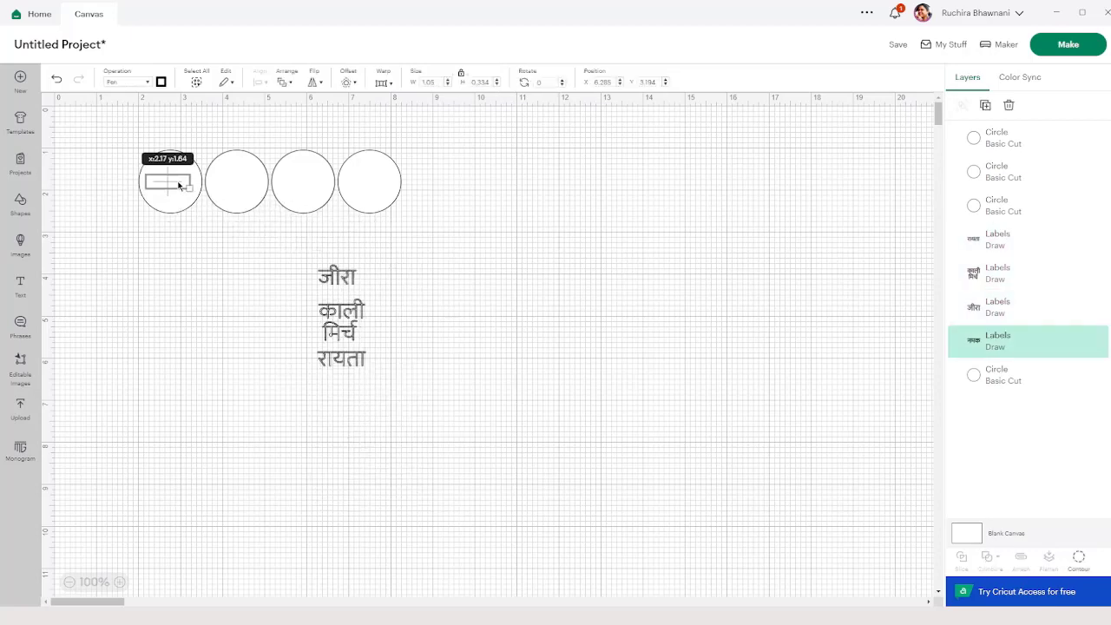
{"action": "left_click", "coordinate": [1011, 146]}
{"action": "left_click", "coordinate": [999, 174], "text": "shift"}
{"action": "left_click", "coordinate": [1004, 198], "text": "shift"}
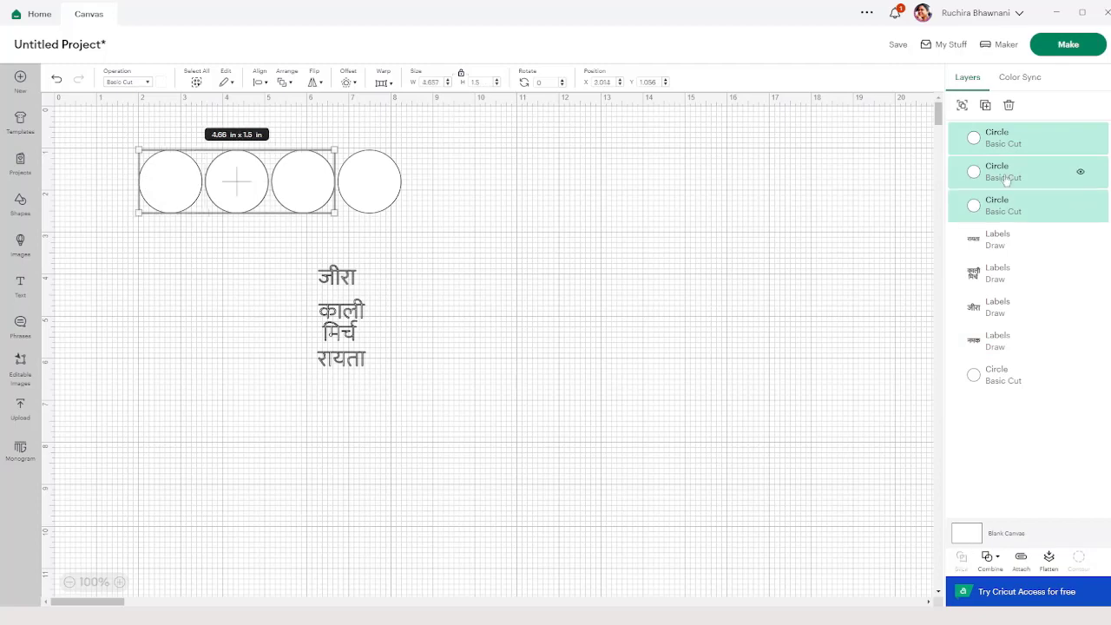
{"action": "left_click_drag", "start_coordinate": [1005, 198], "coordinate": [1002, 342]}
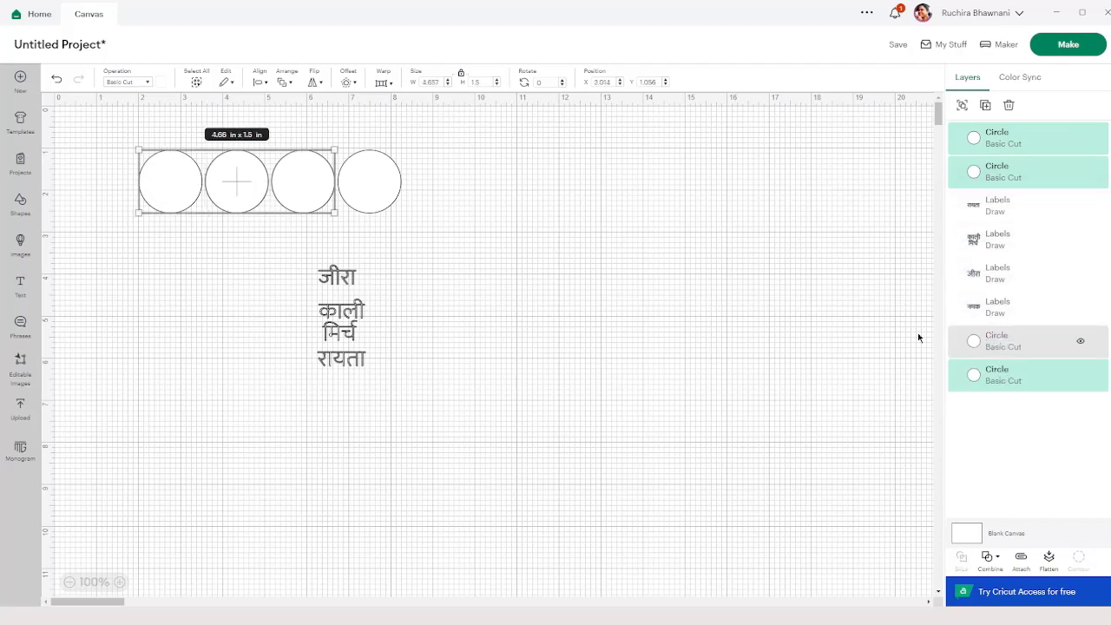
{"action": "left_click_drag", "start_coordinate": [1007, 172], "coordinate": [1006, 386]}
{"action": "left_click_drag", "start_coordinate": [1010, 130], "coordinate": [996, 412]}
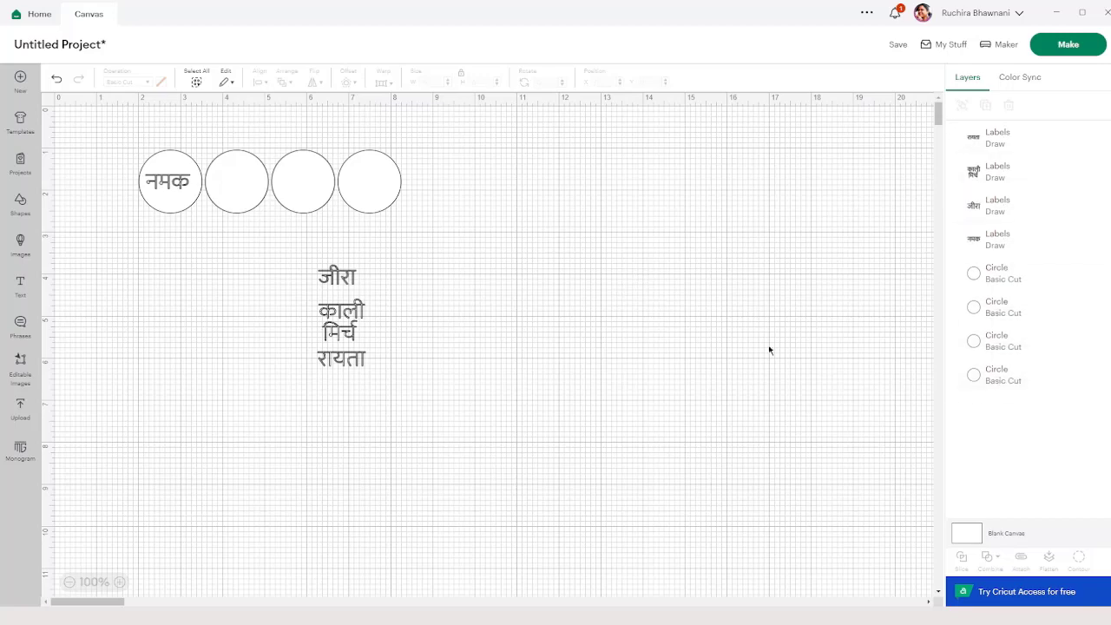
Align the नमक label and the first circle to a common center
{"action": "left_click_drag", "start_coordinate": [145, 172], "coordinate": [345, 347]}
{"action": "left_click", "coordinate": [356, 371], "text": "shift"}
{"action": "left_click_drag", "start_coordinate": [130, 139], "coordinate": [196, 220]}
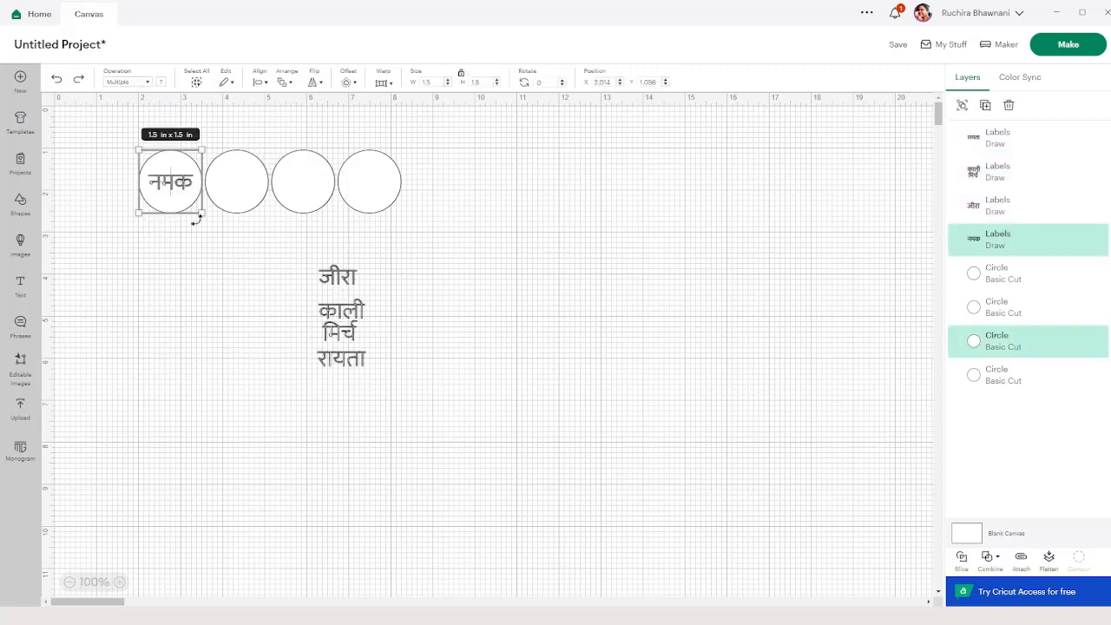
{"action": "left_click", "coordinate": [263, 82]}
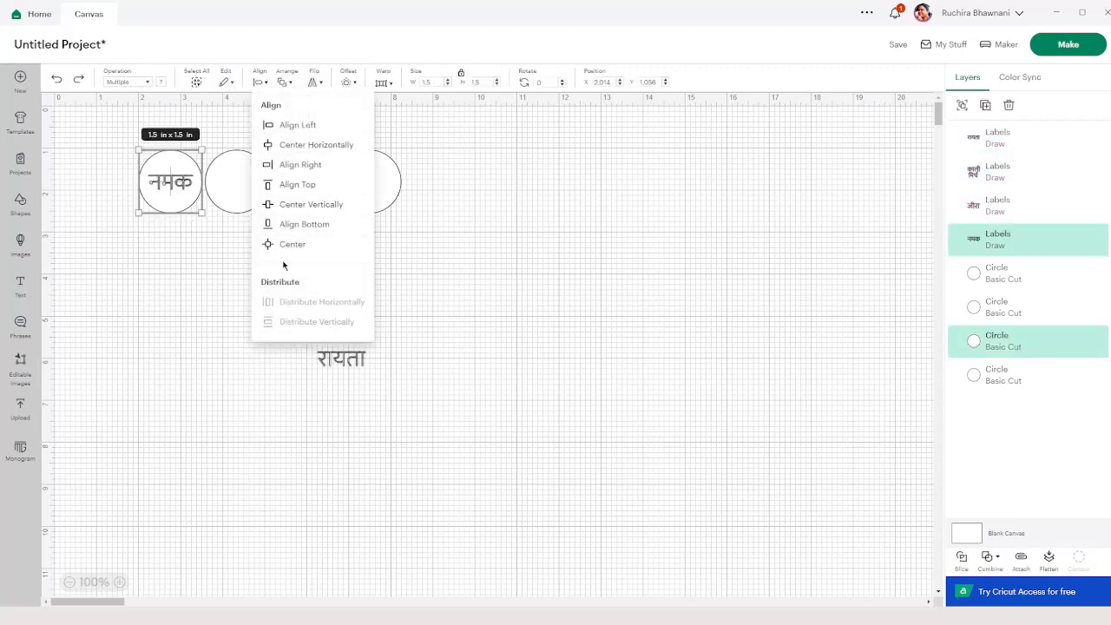
{"action": "left_click", "coordinate": [287, 245]}
{"action": "left_click", "coordinate": [387, 235]}
Move the जीरा label onto the second circle and center the two on each other
{"action": "left_click_drag", "start_coordinate": [335, 285], "coordinate": [236, 186]}
{"action": "left_click_drag", "start_coordinate": [220, 130], "coordinate": [264, 238]}
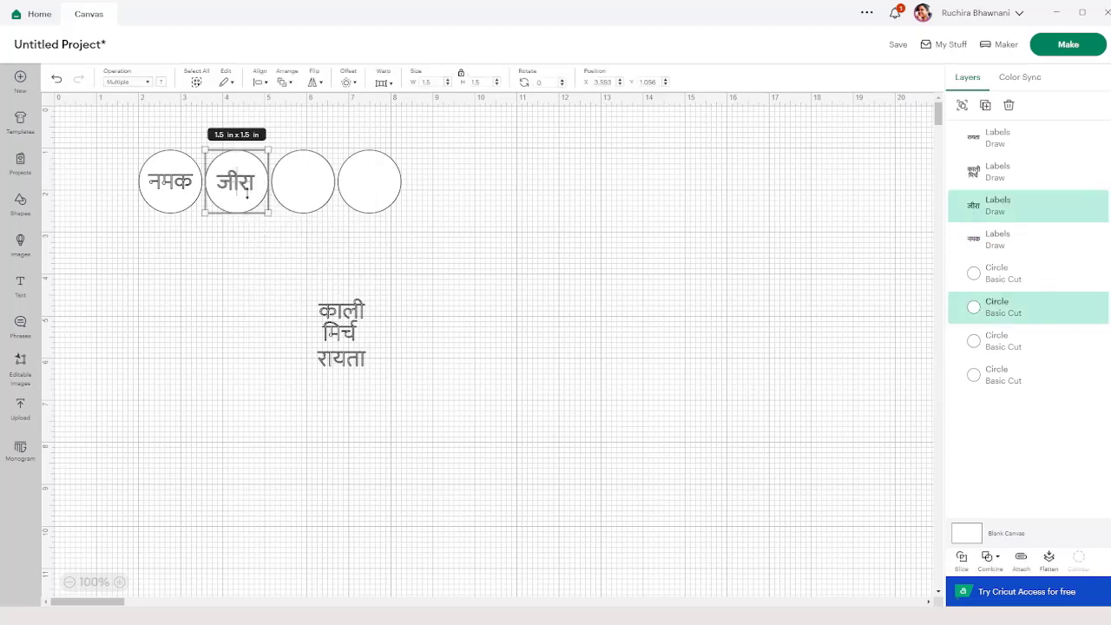
{"action": "left_click", "coordinate": [264, 82]}
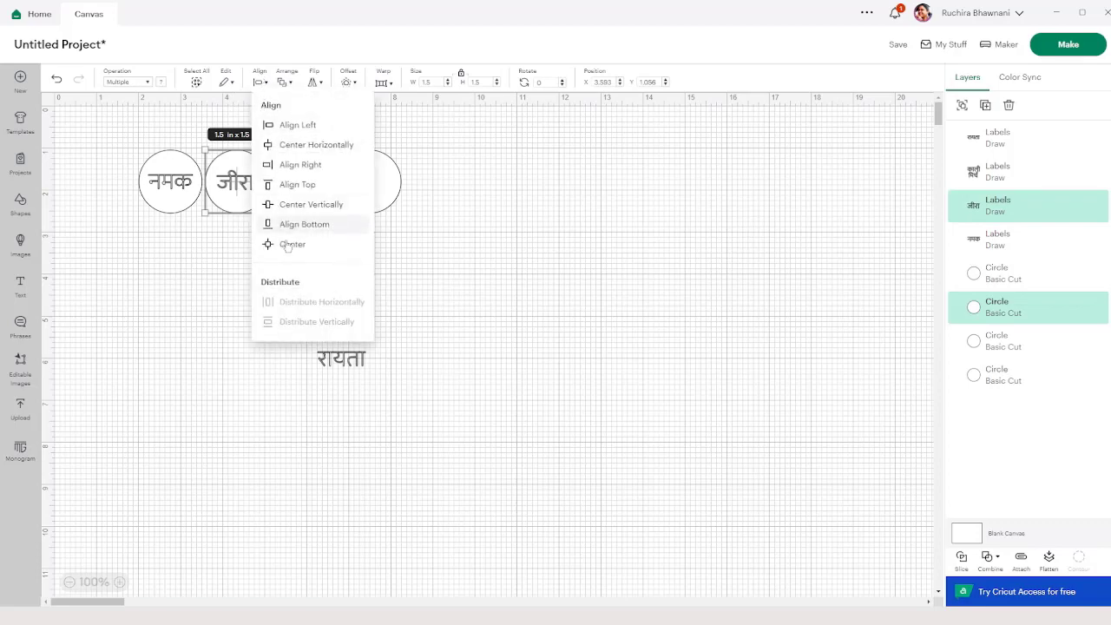
{"action": "left_click", "coordinate": [290, 244]}
{"action": "left_click", "coordinate": [456, 202]}
Move the काली मिर्च label onto the third circle and center the two on each other
{"action": "left_click_drag", "start_coordinate": [346, 319], "coordinate": [320, 198]}
{"action": "left_click_drag", "start_coordinate": [296, 145], "coordinate": [320, 216]}
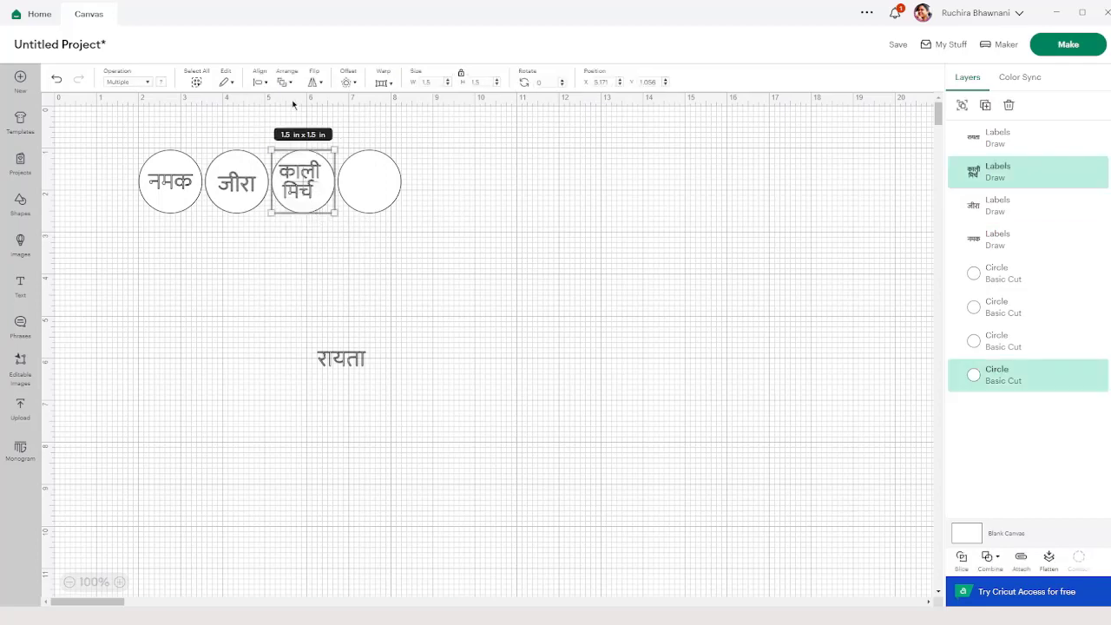
{"action": "left_click", "coordinate": [266, 82]}
{"action": "left_click", "coordinate": [287, 243]}
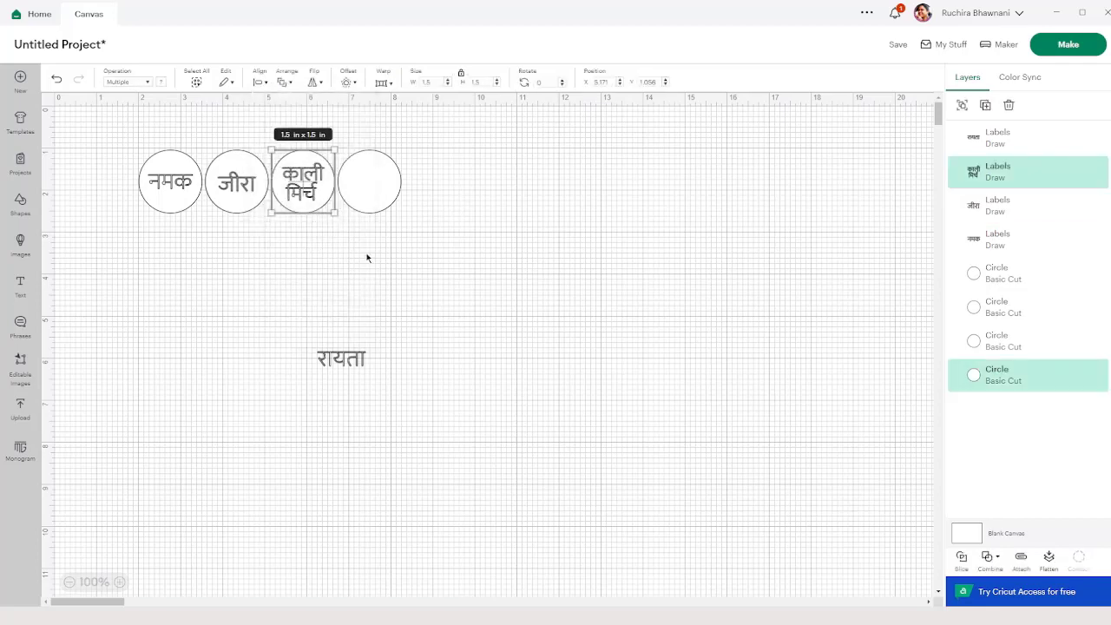
{"action": "left_click", "coordinate": [421, 267]}
Move the रायता label onto the fourth circle and center the two on each other
{"action": "left_click_drag", "start_coordinate": [357, 361], "coordinate": [397, 197]}
{"action": "left_click_drag", "start_coordinate": [382, 186], "coordinate": [381, 185]}
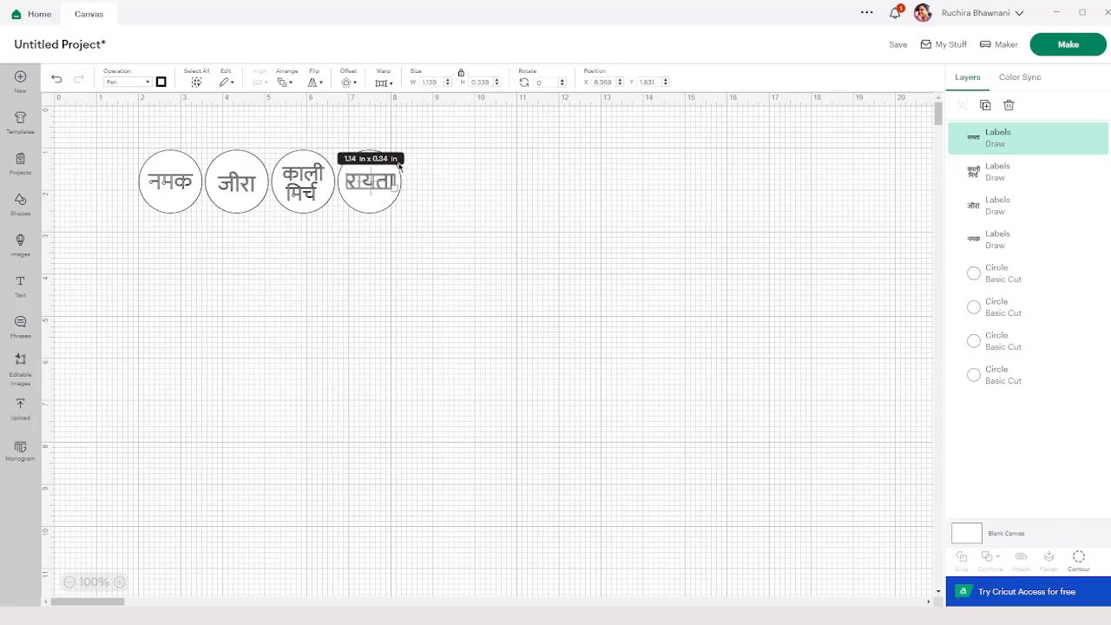
{"action": "left_click_drag", "start_coordinate": [431, 137], "coordinate": [338, 251]}
{"action": "left_click", "coordinate": [261, 83]}
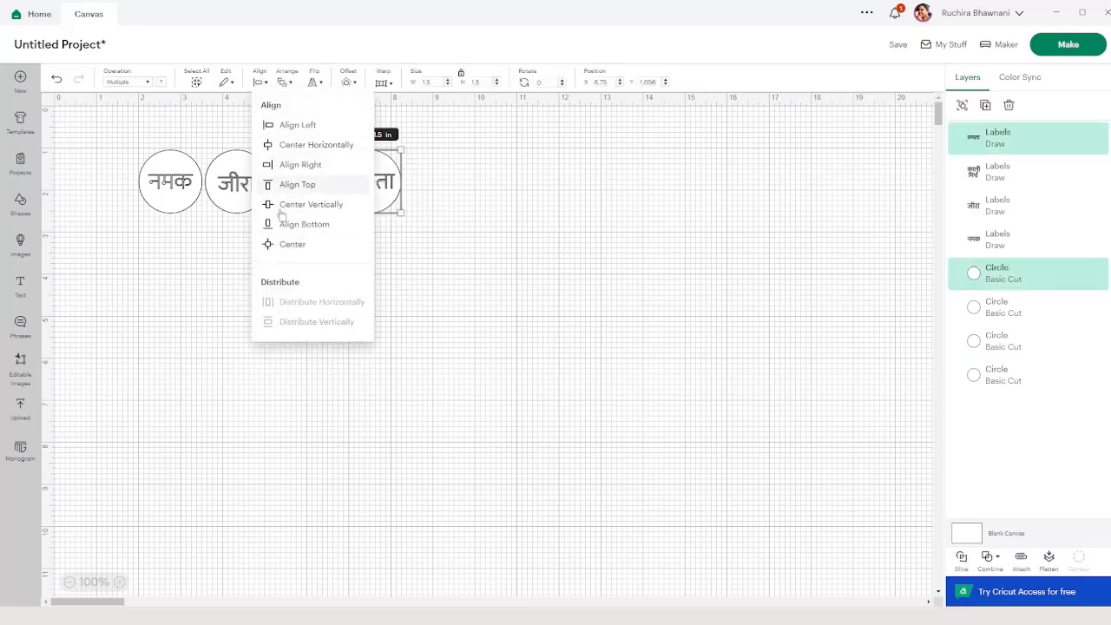
{"action": "left_click", "coordinate": [292, 245]}
{"action": "left_click", "coordinate": [476, 185]}
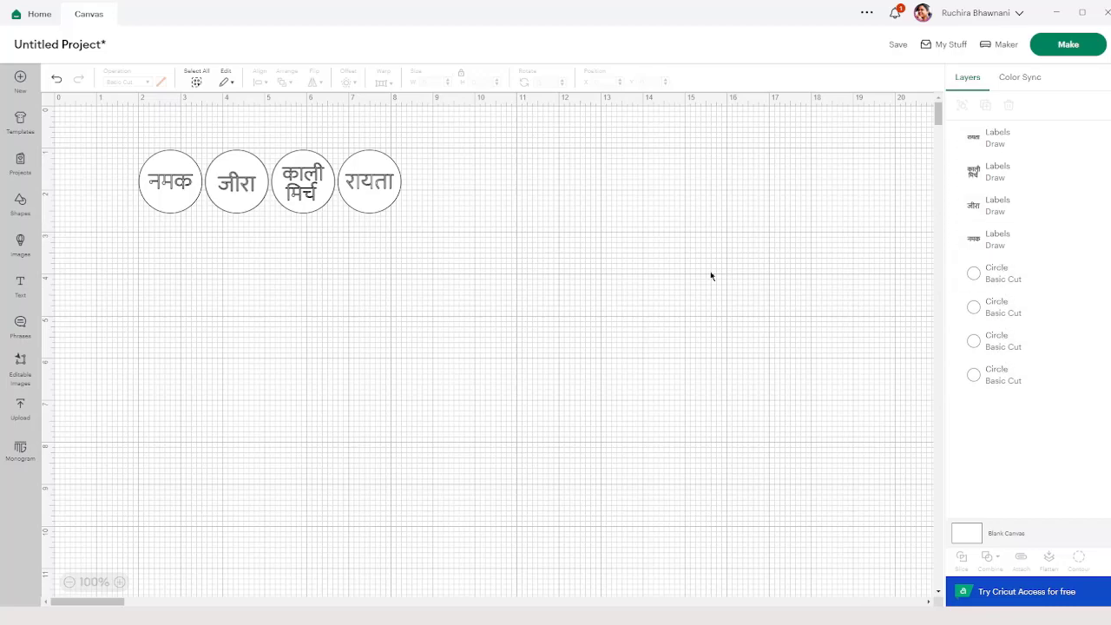
Attach each of the four labels to its own circle as a separate pair
{"action": "left_click_drag", "start_coordinate": [422, 132], "coordinate": [334, 252]}
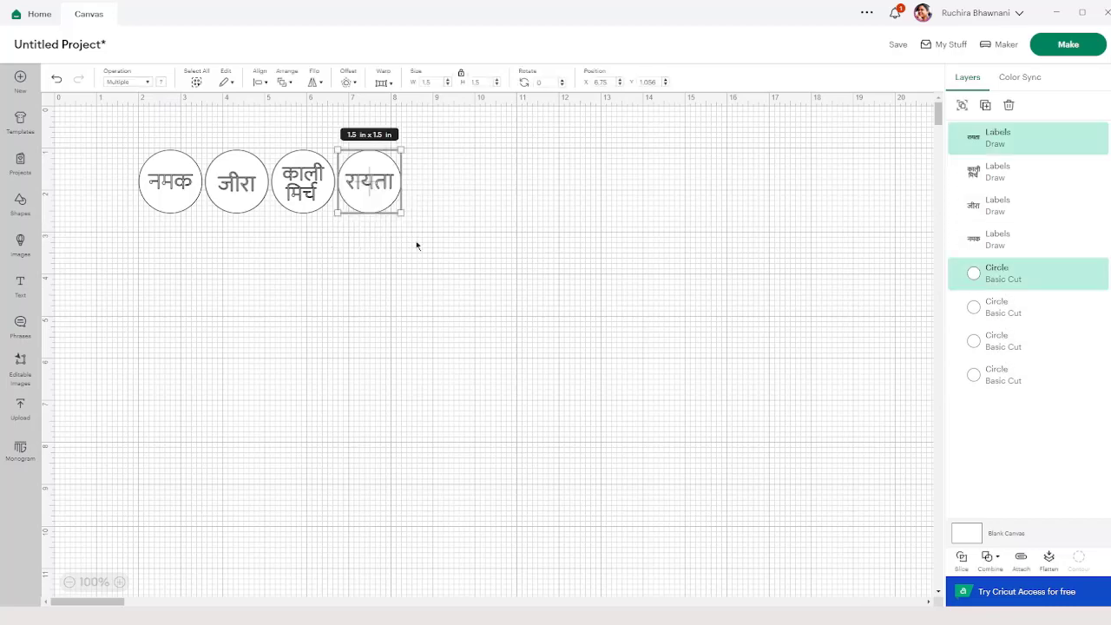
{"action": "left_click", "coordinate": [1023, 564]}
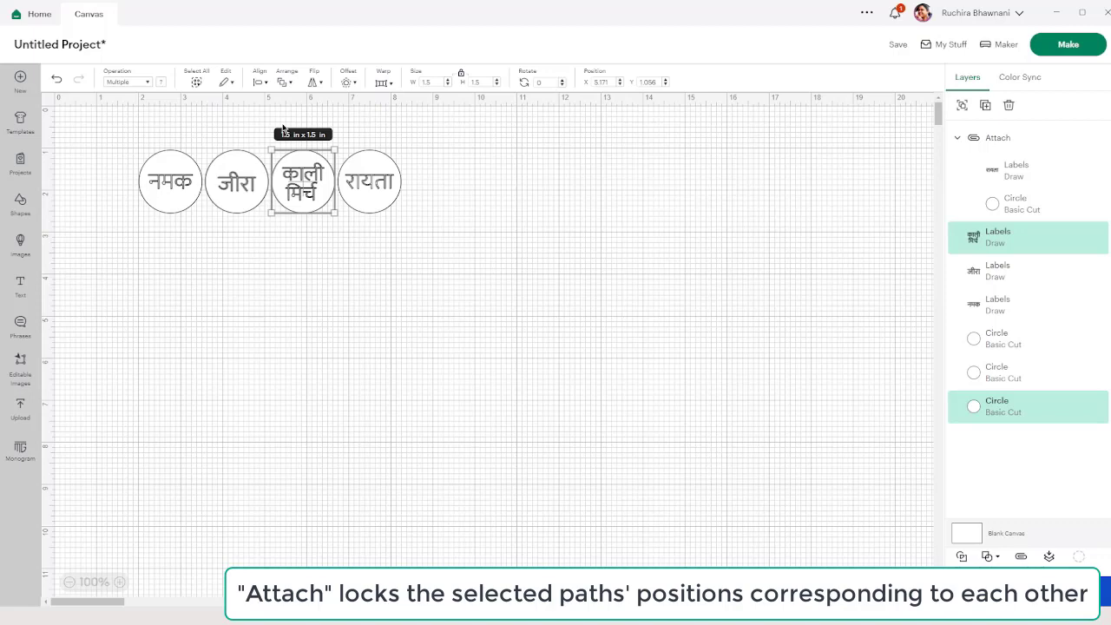
{"action": "left_click", "coordinate": [1022, 559]}
{"action": "left_click_drag", "start_coordinate": [203, 137], "coordinate": [271, 250]}
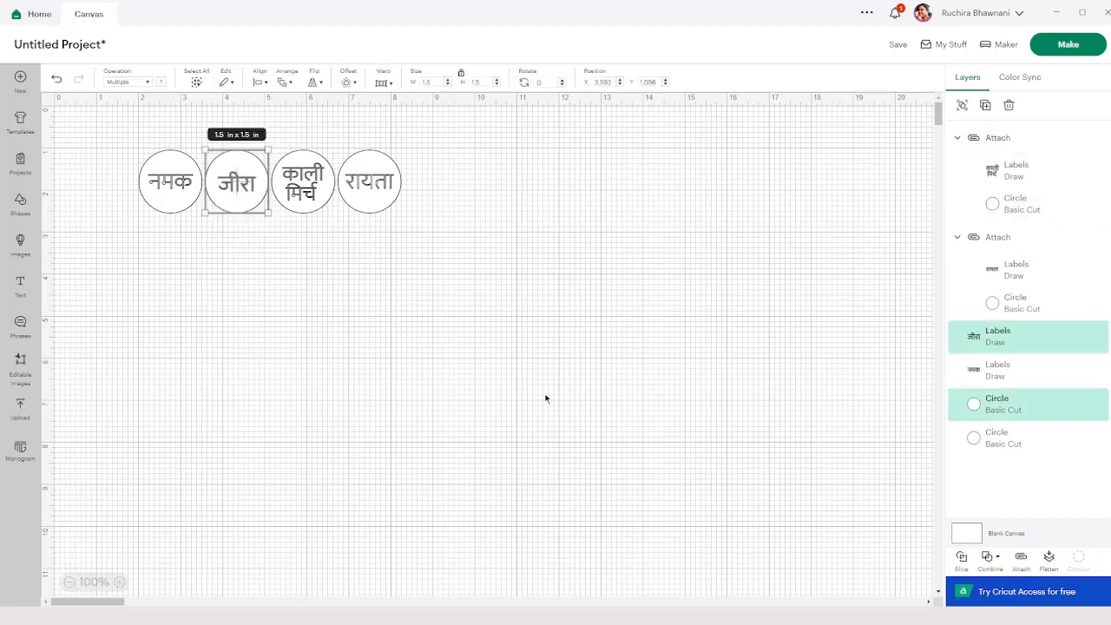
{"action": "left_click", "coordinate": [1023, 561]}
{"action": "left_click_drag", "start_coordinate": [124, 131], "coordinate": [203, 230]}
Set the machine to Cricut Joy and prepare the project with the material load type Without Mat
{"action": "left_click", "coordinate": [1000, 45]}
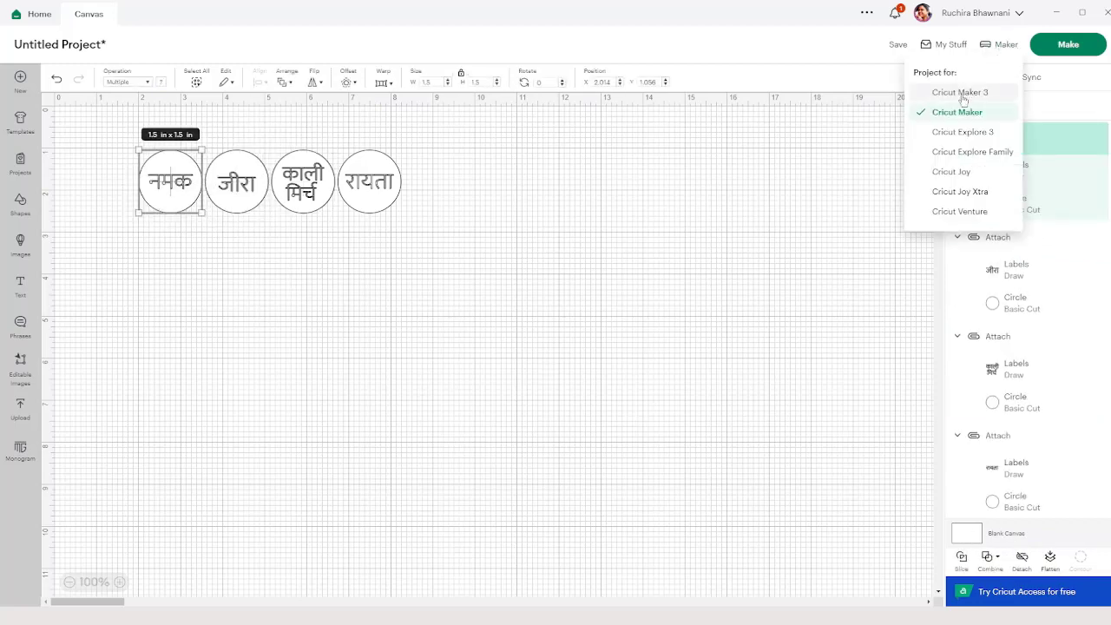
{"action": "left_click", "coordinate": [964, 170]}
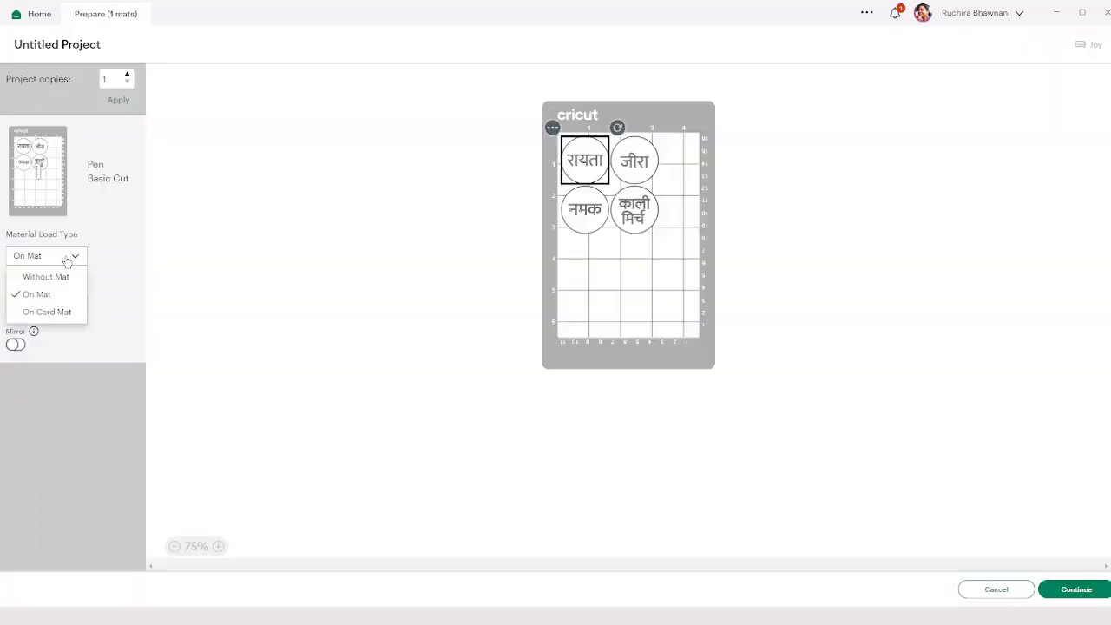
{"action": "left_click", "coordinate": [66, 276]}
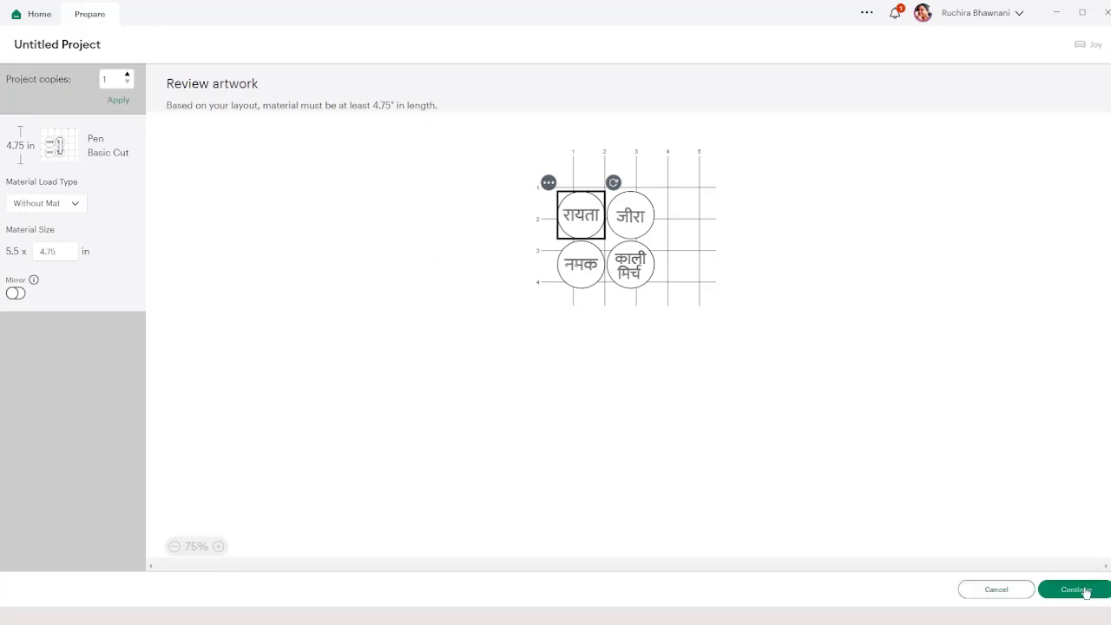
Accept the reviewed layout and set the base material to Smart Vinyl – Permanent
{"action": "left_click", "coordinate": [1076, 589]}
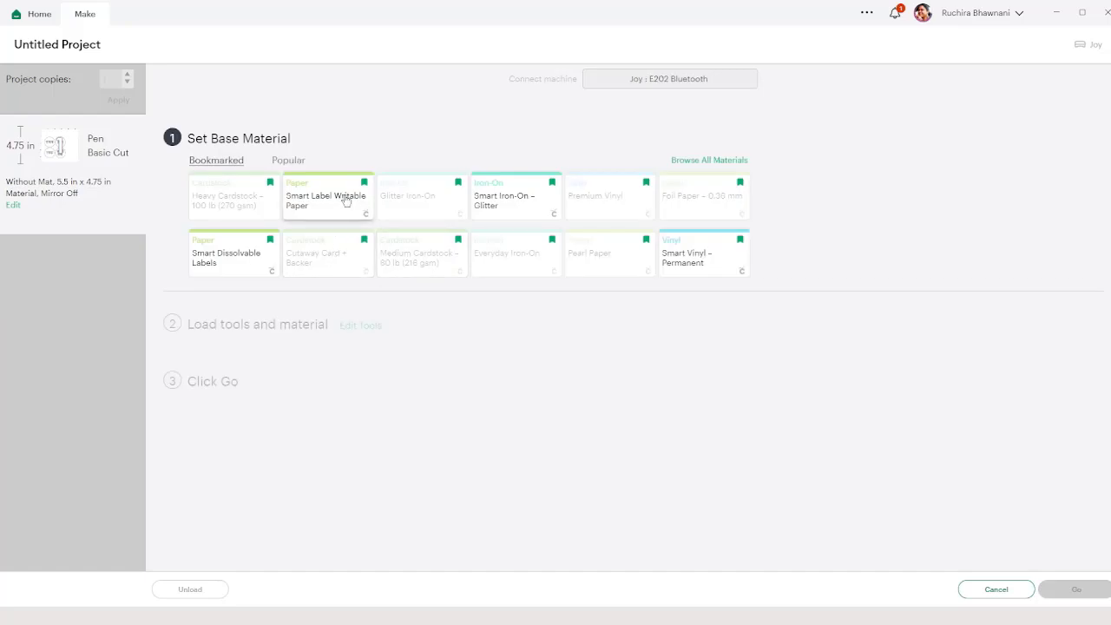
{"action": "left_click", "coordinate": [687, 262]}
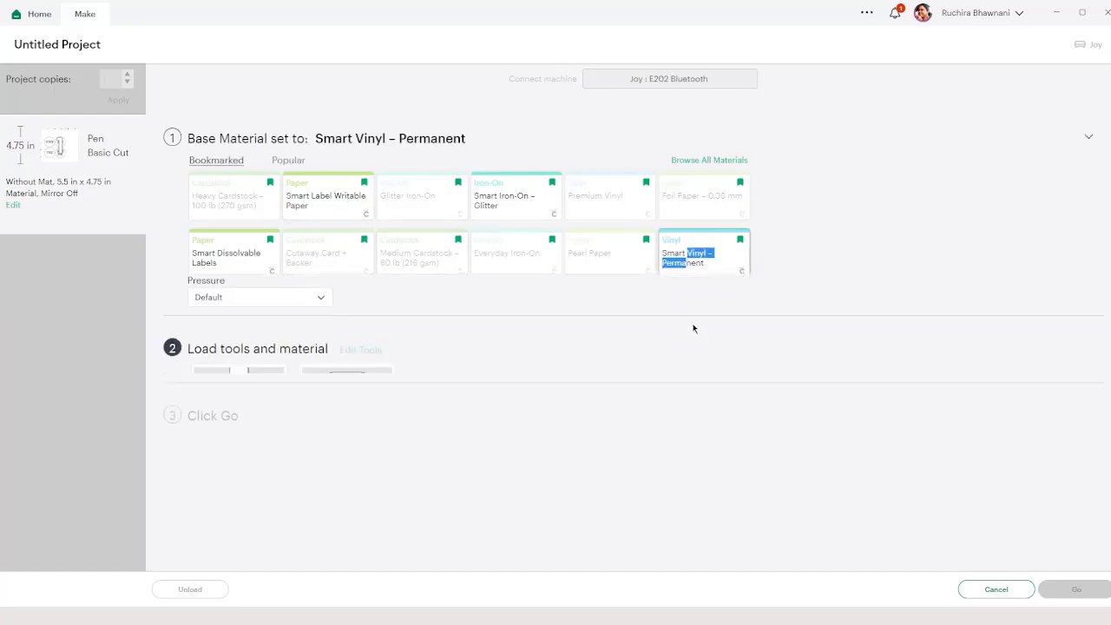